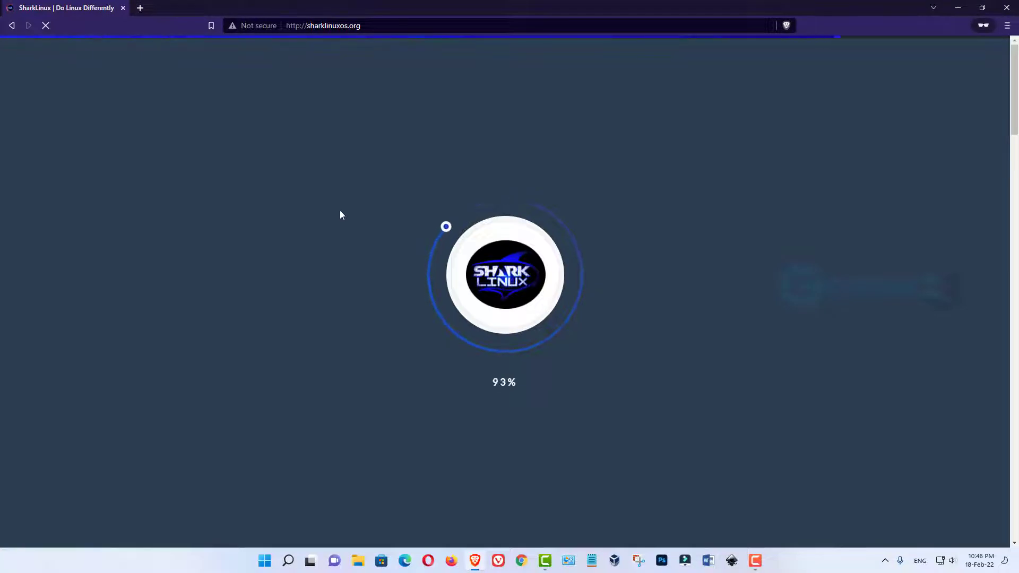
Go to the SharkLinux Download ISO page and close the unreachable pop-up tab
scroll(341, 214, "down", 15)
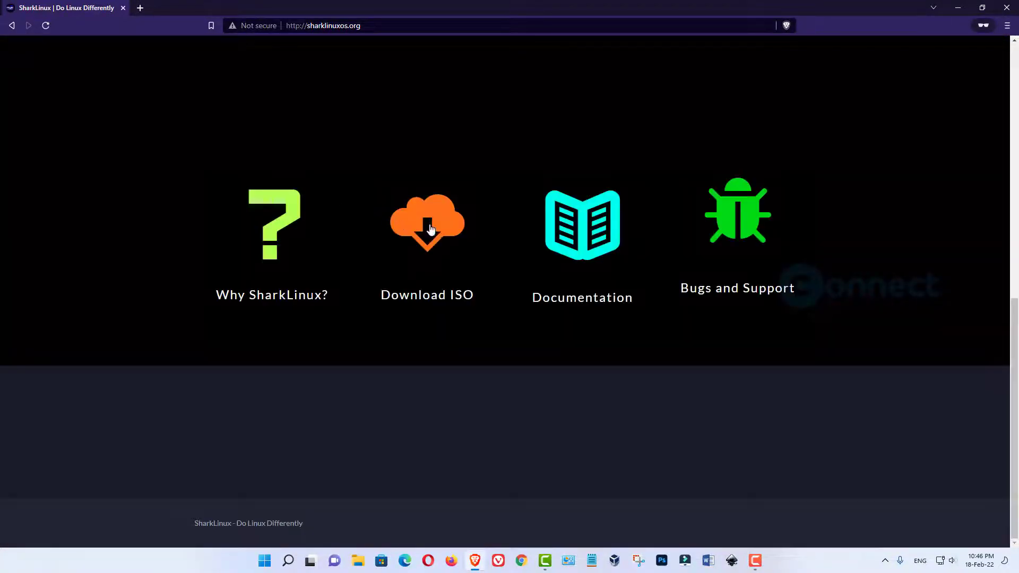
left_click(431, 228)
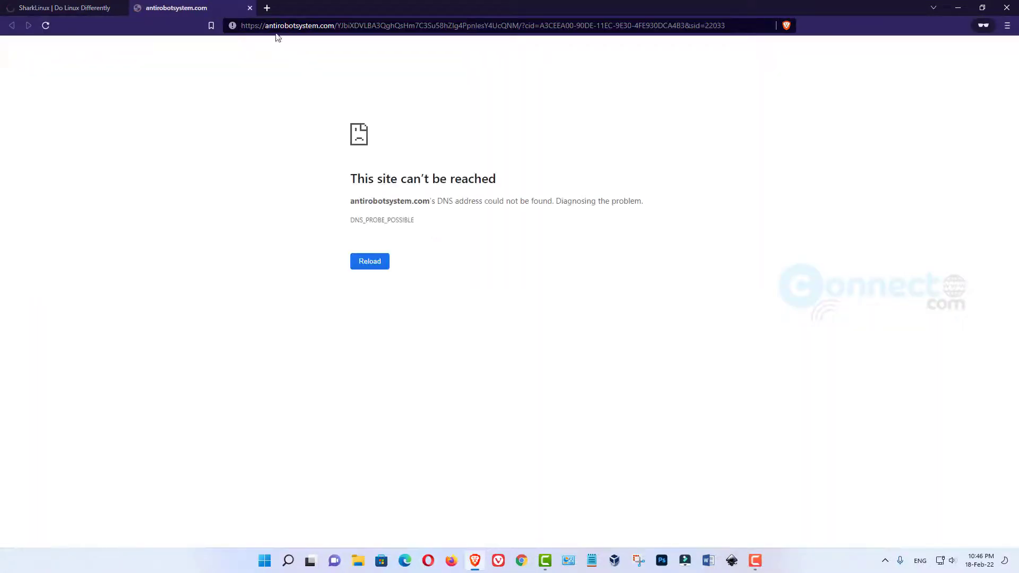
left_click(251, 8)
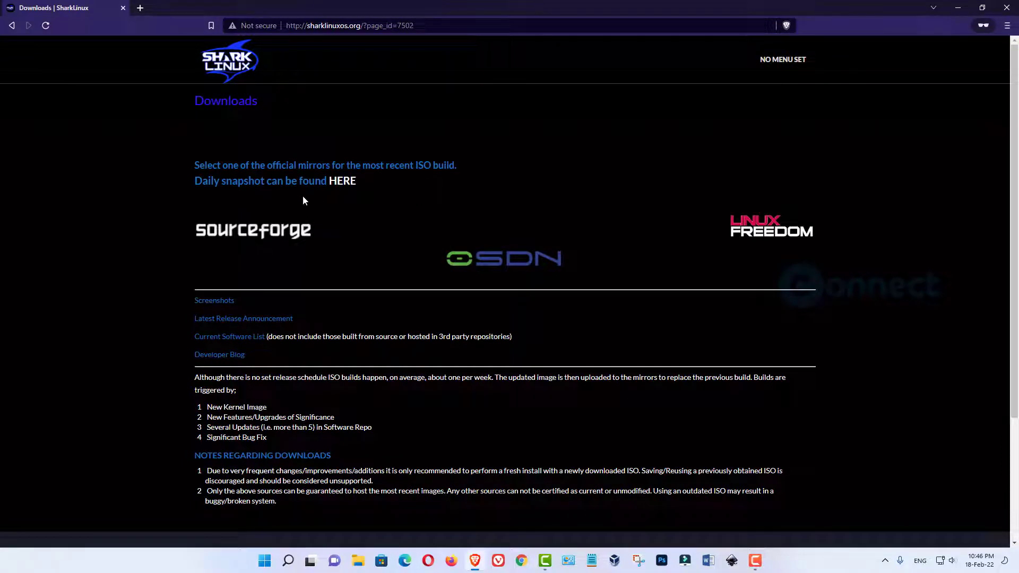
Download SharkLinux.iso from the SourceForge mirror and save it to the Desktop
left_click(278, 237)
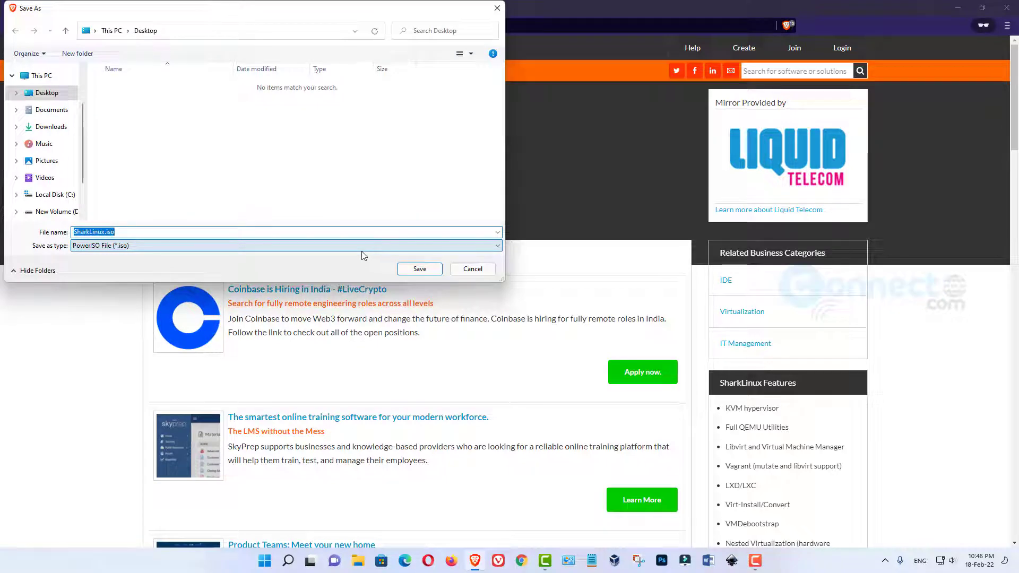
left_click(427, 271)
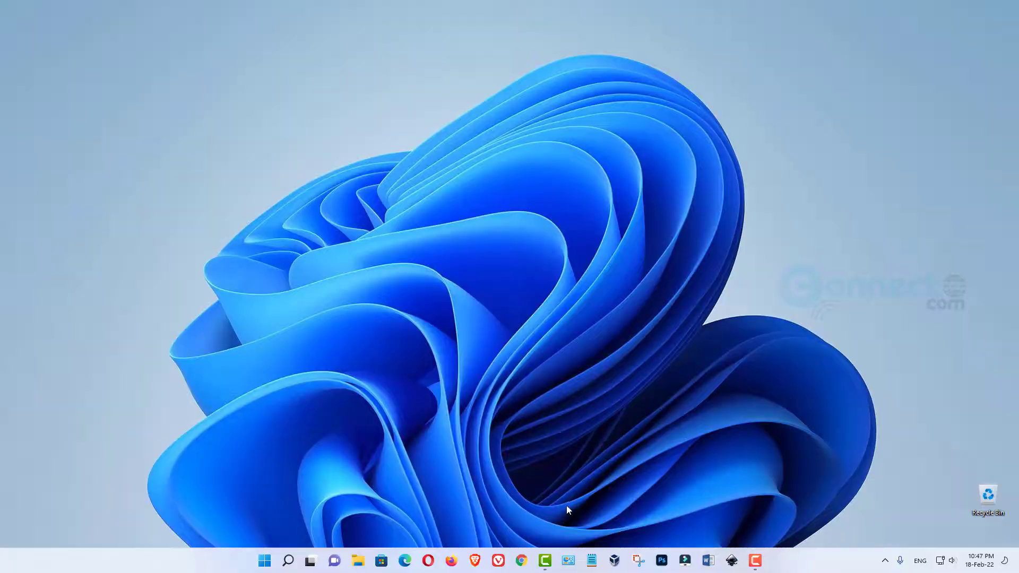
Launch VirtualBox Manager, dismiss the new-version notice, and start a New virtual machine
left_click(614, 560)
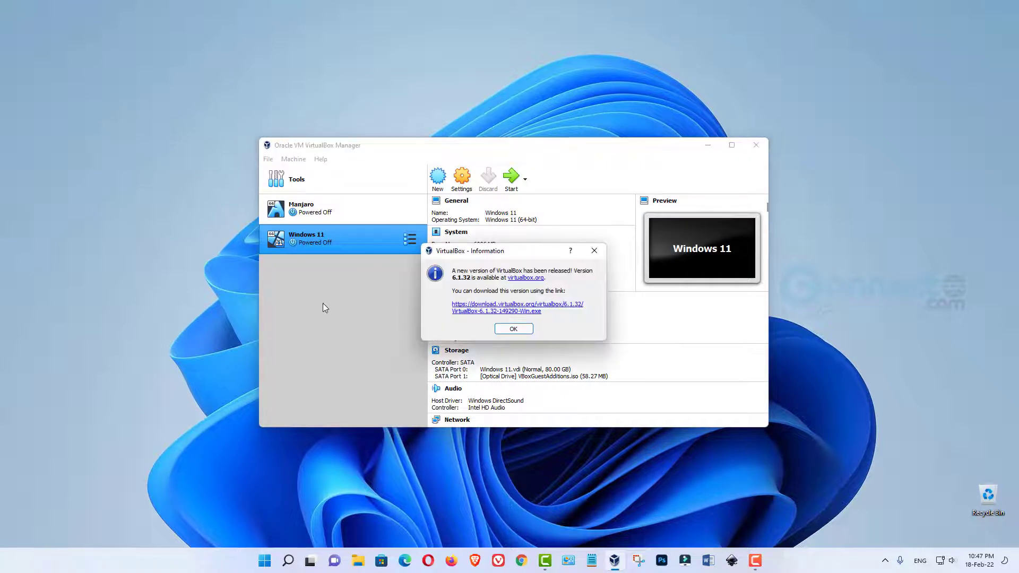
left_click(595, 249)
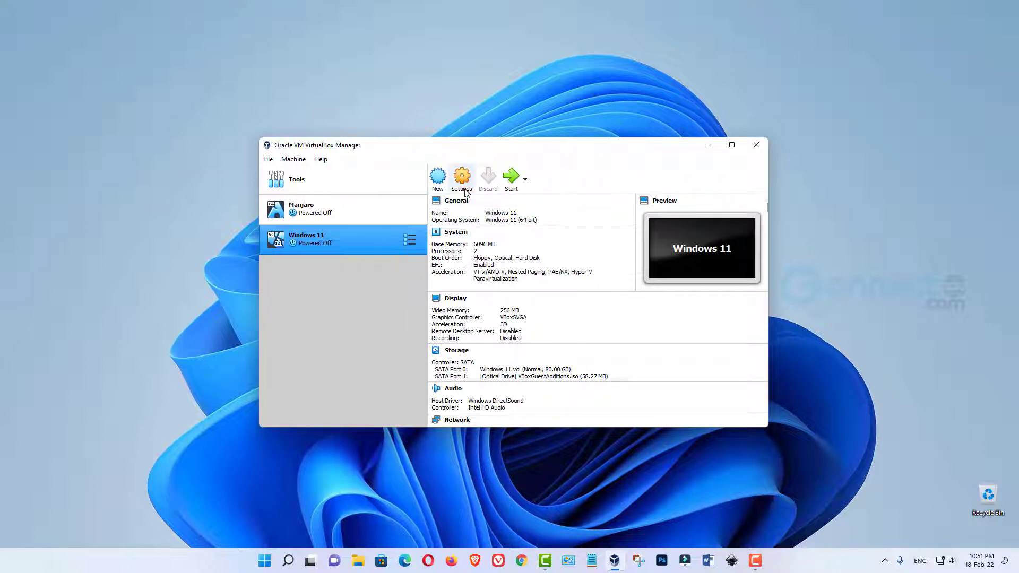
left_click(438, 178)
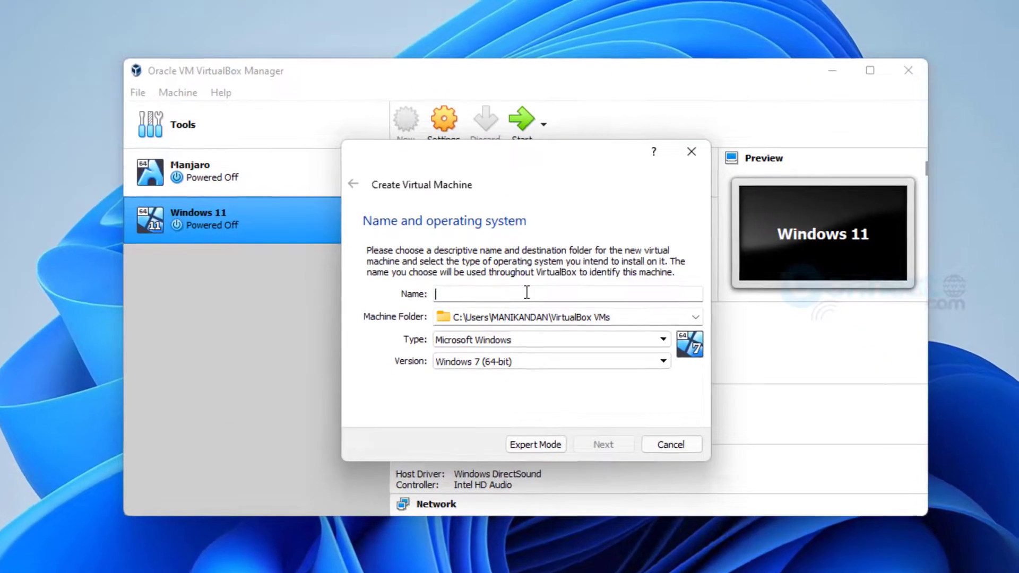
Name the machine 'Shark Linux OS' and set its machine folder to E:\Virtual OS
type("Sha")
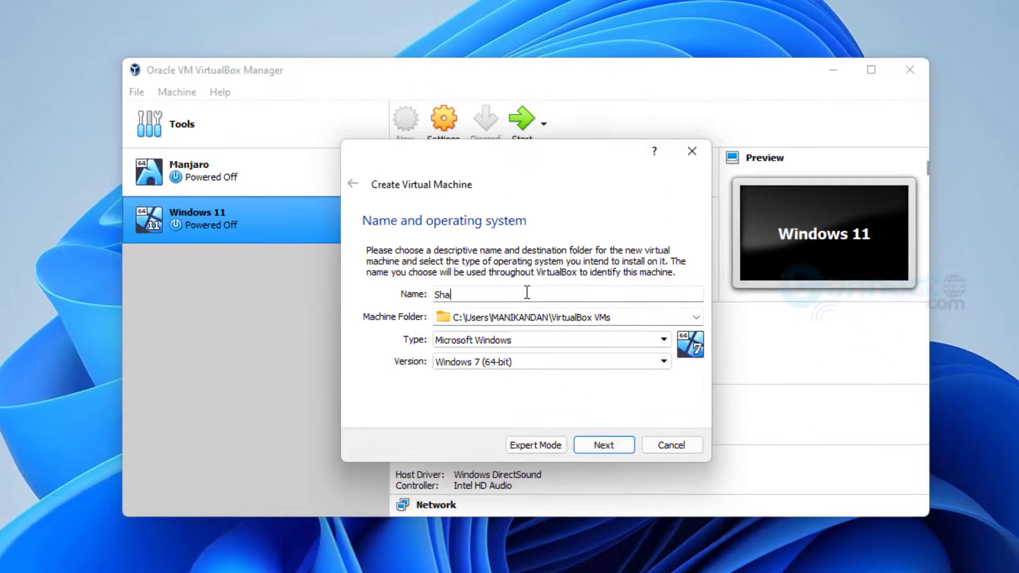
type("rk Linux OS")
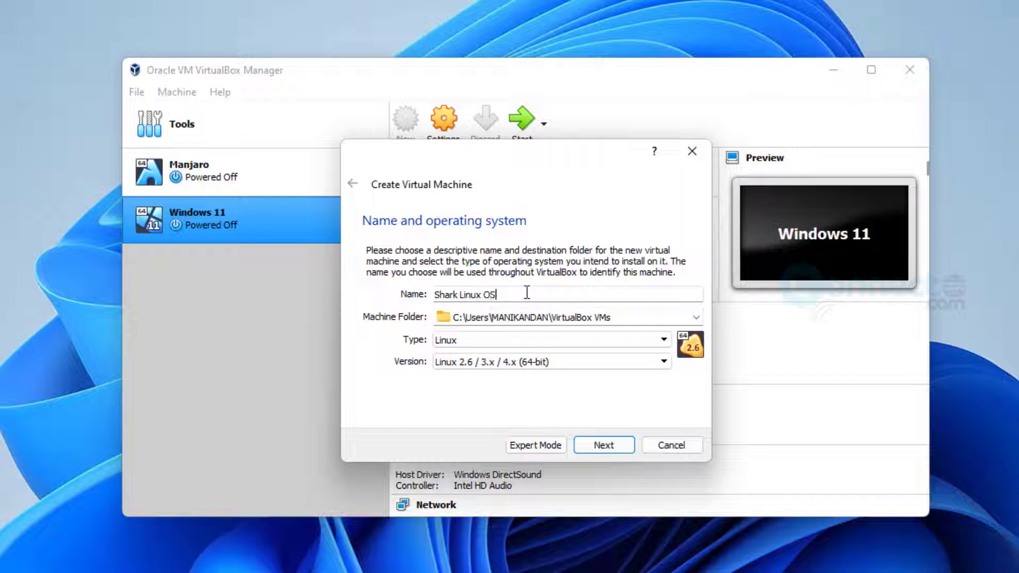
left_click(697, 317)
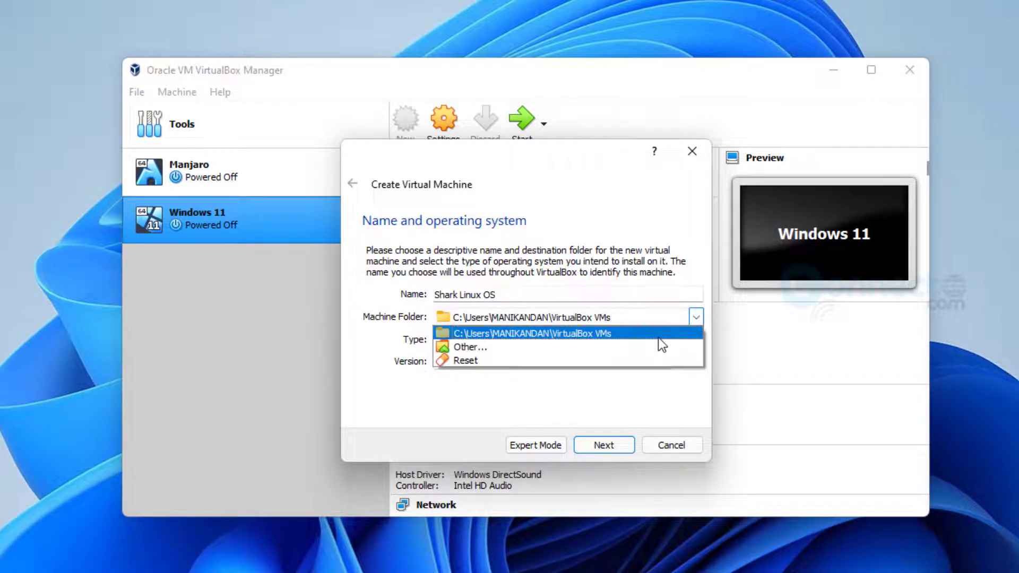
left_click(659, 344)
scroll(431, 457, "down", 2)
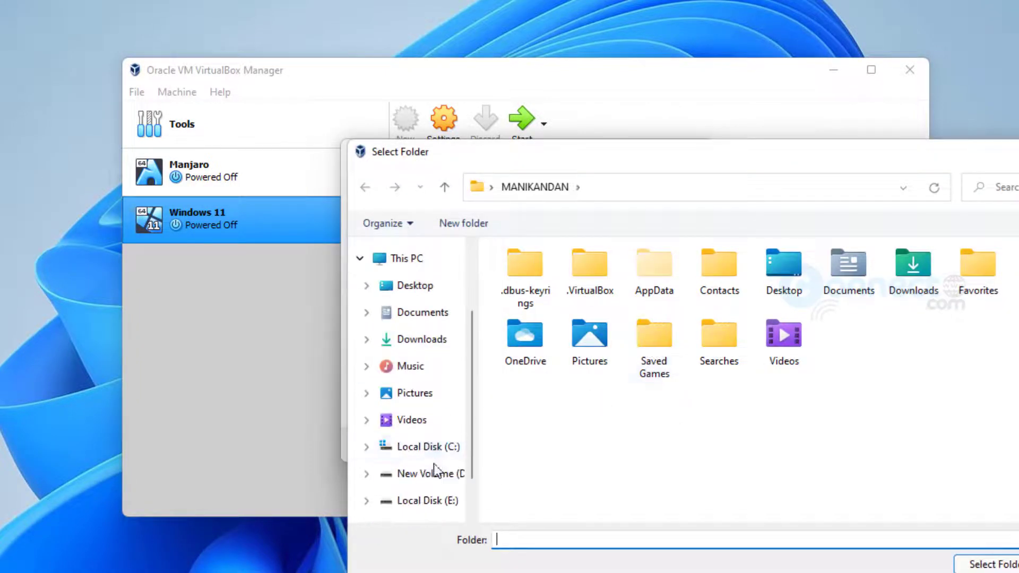
left_click(430, 501)
double_click(572, 423)
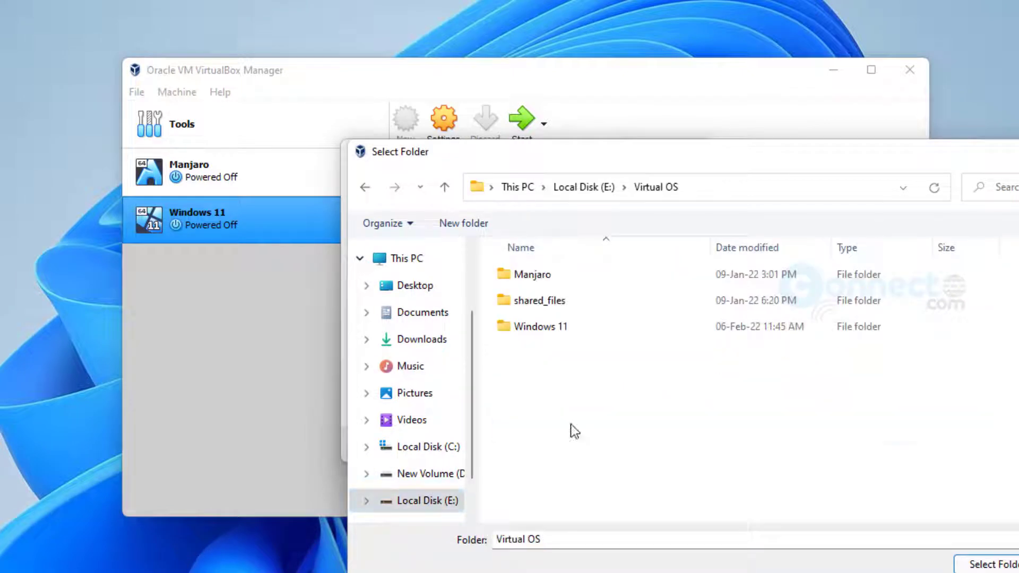
left_click(601, 195)
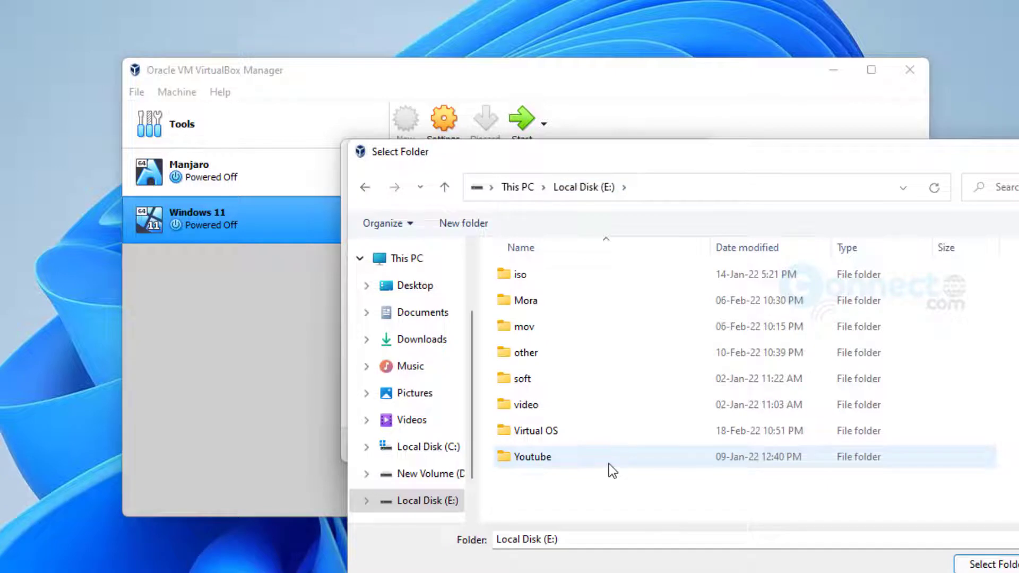
double_click(578, 434)
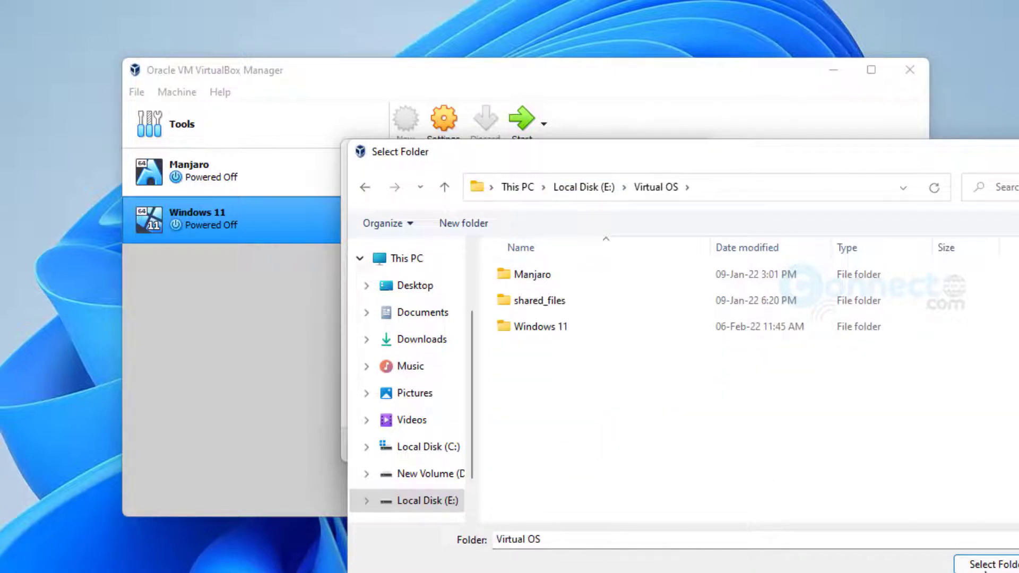
left_click(987, 564)
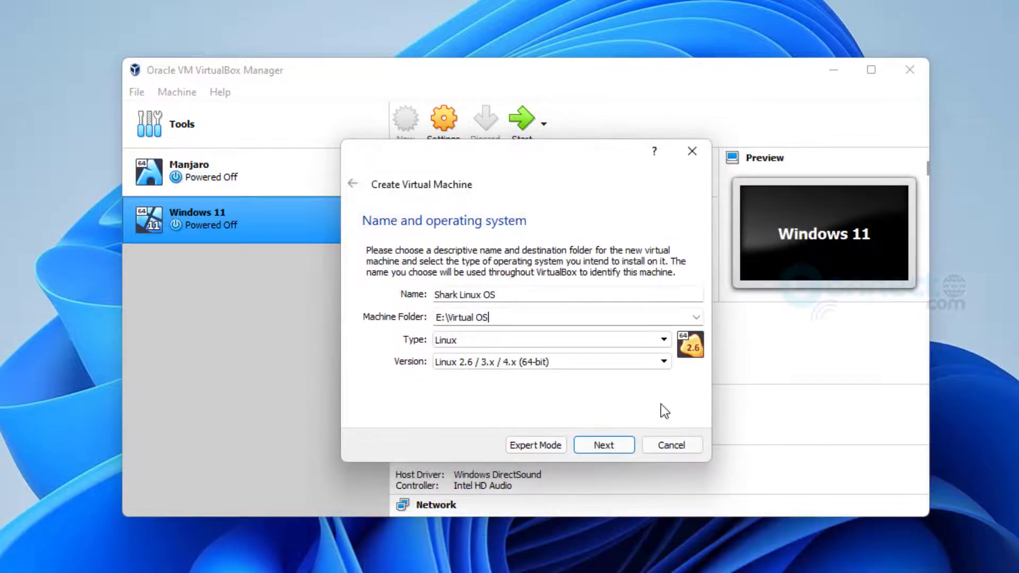
Choose Ubuntu (64-bit) as the version and continue to the memory step
left_click(654, 363)
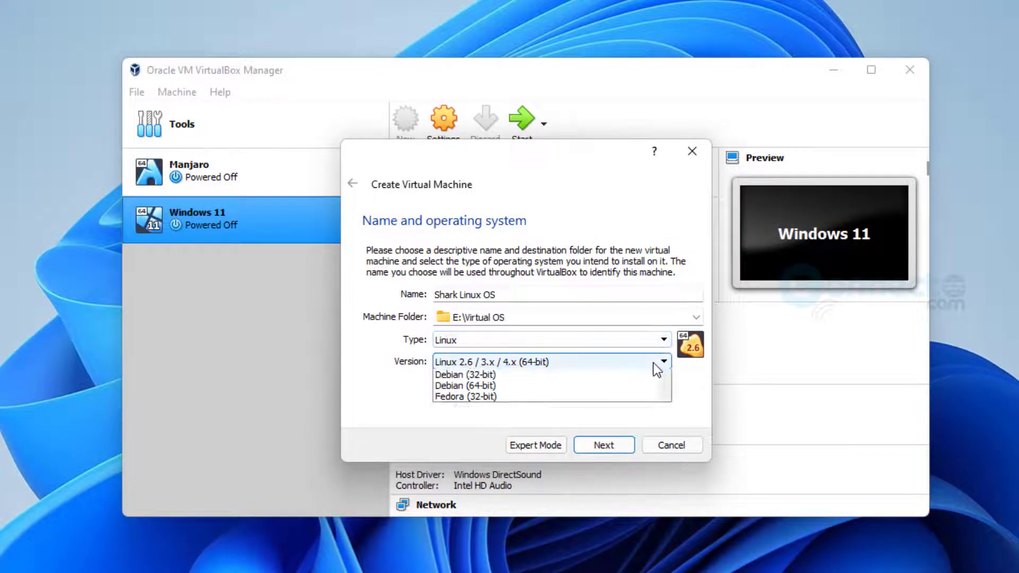
scroll(604, 444, "down", 6)
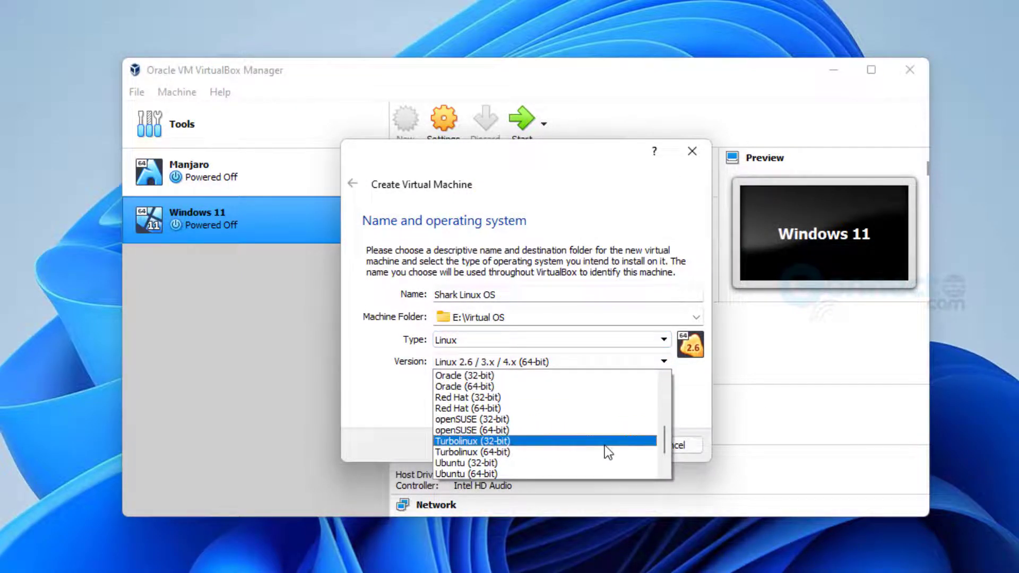
left_click(581, 420)
left_click(581, 360)
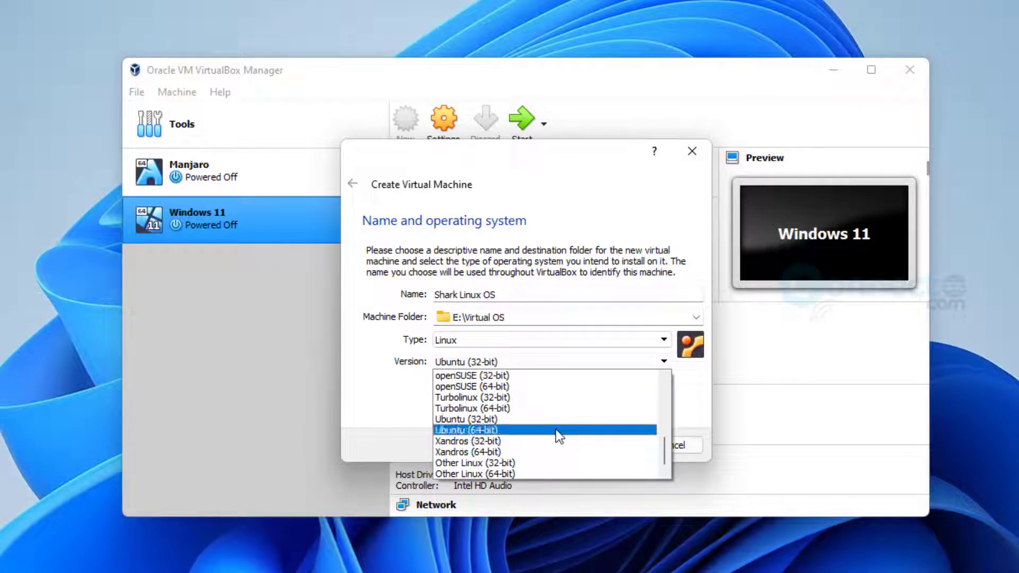
left_click(556, 430)
left_click(605, 446)
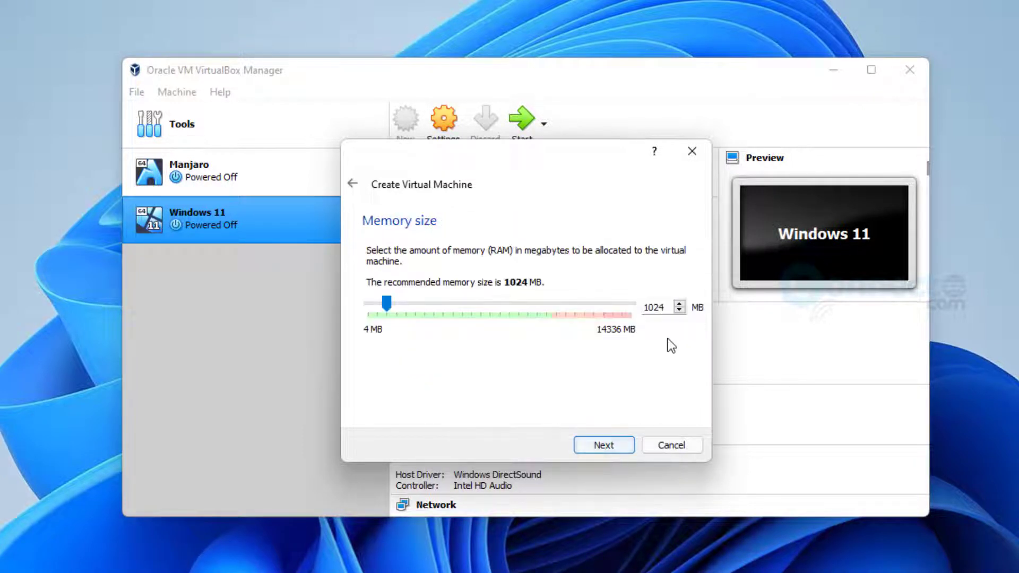
Set the machine's memory to 2024 MB
left_click_drag(644, 308, 648, 309)
type("2")
left_click(614, 444)
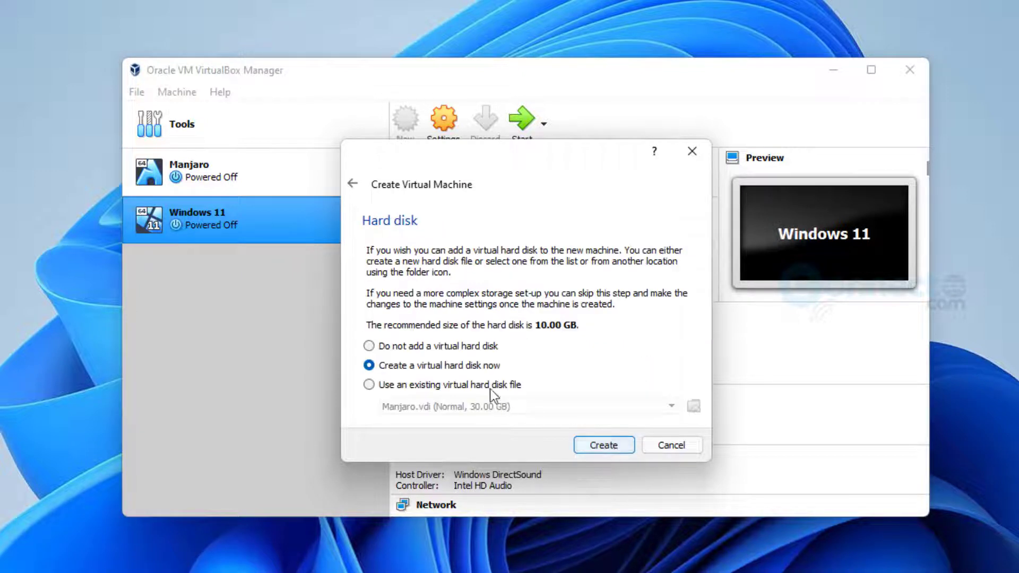
Create a dynamically allocated 30 GB VDI virtual hard disk for the machine
left_click(604, 445)
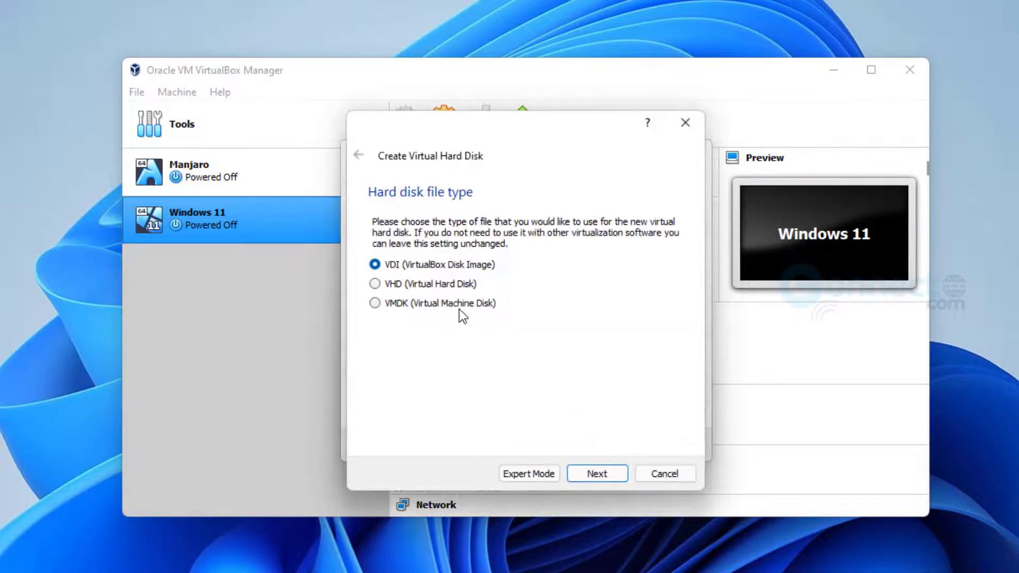
left_click(603, 473)
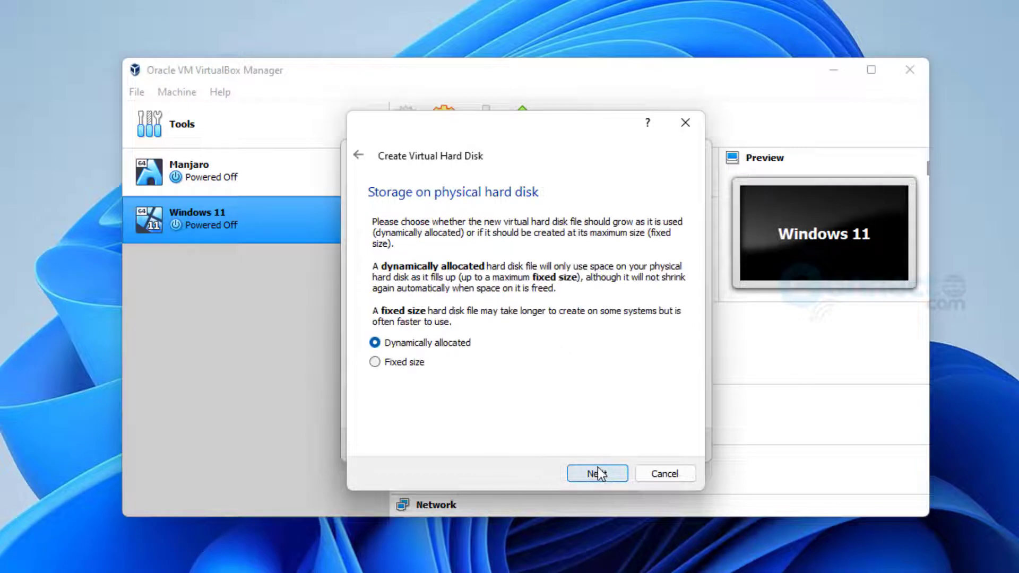
left_click(592, 474)
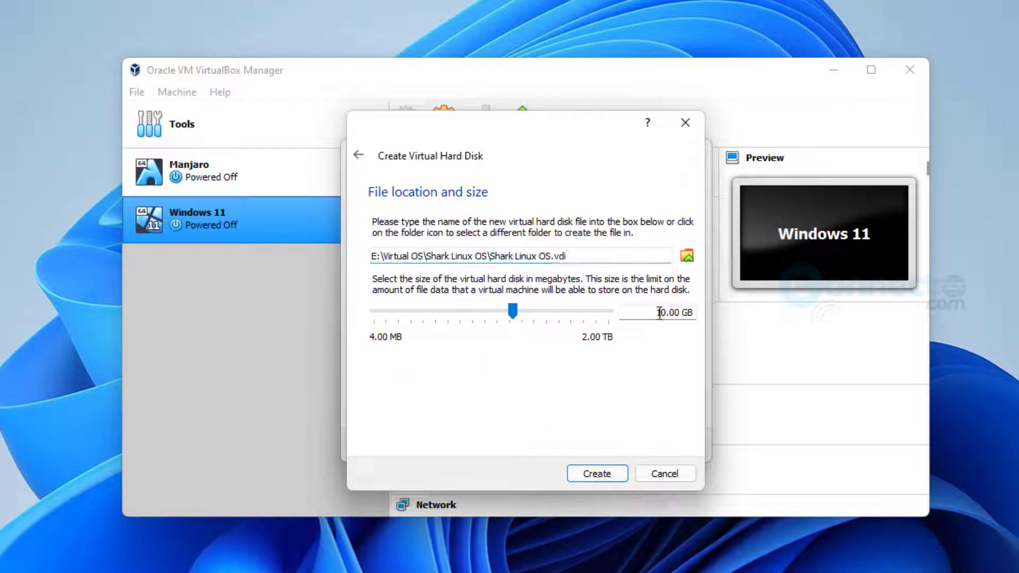
left_click_drag(656, 313, 660, 314)
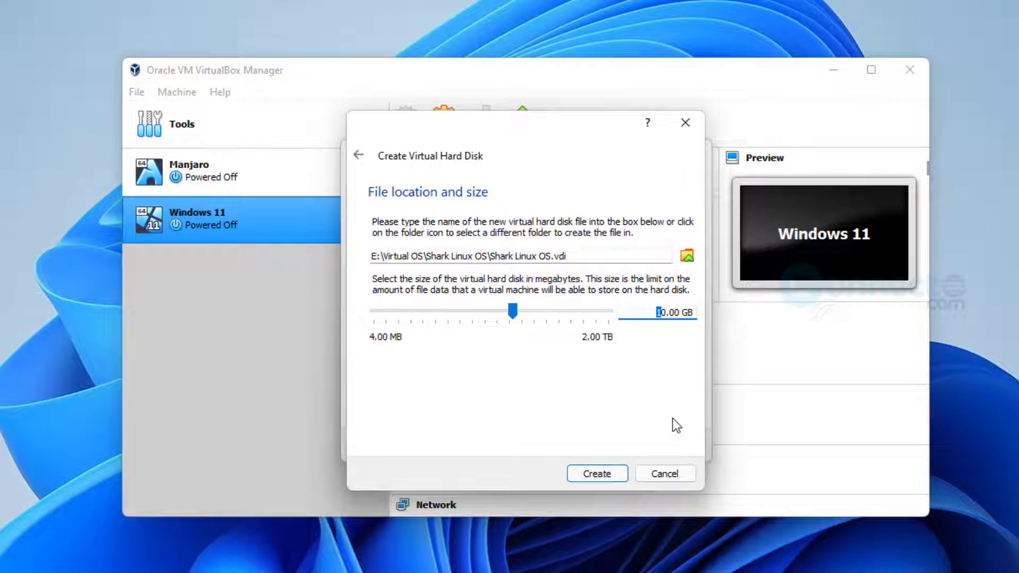
type("3")
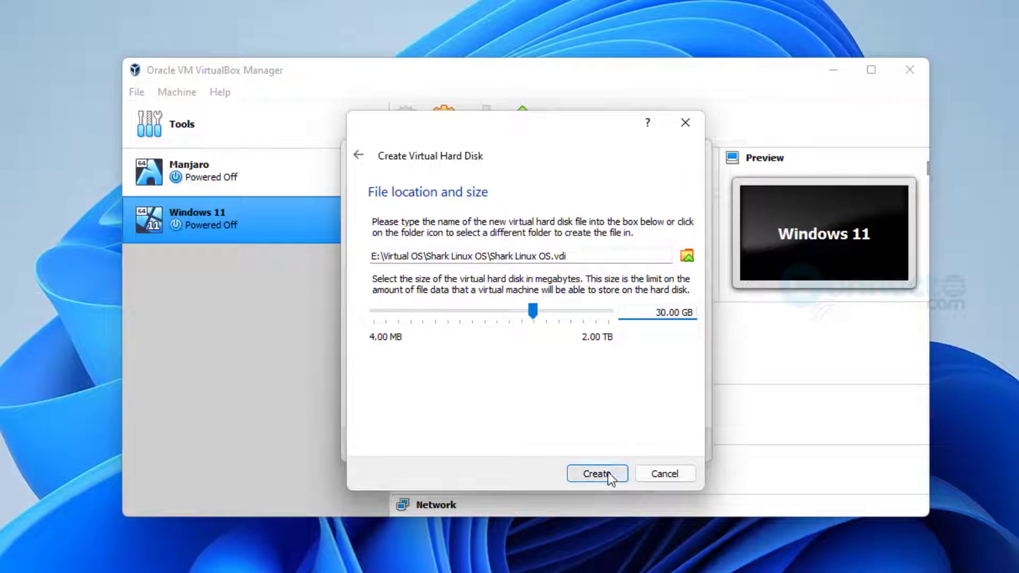
left_click(608, 473)
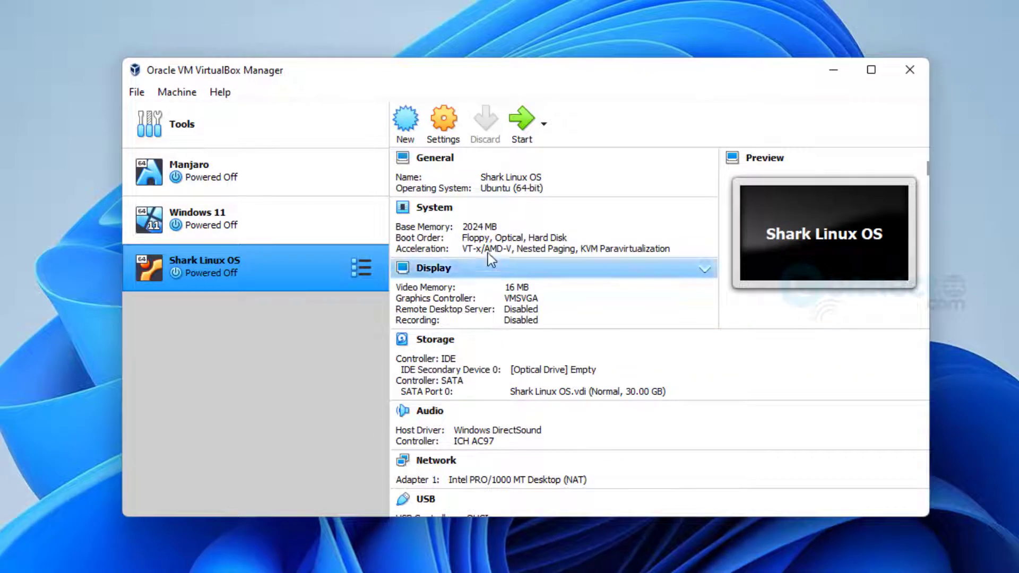
Turn off UTC hardware clock, enable PAE/NX and nested VT-x, and set video memory to 128 MB
left_click(452, 131)
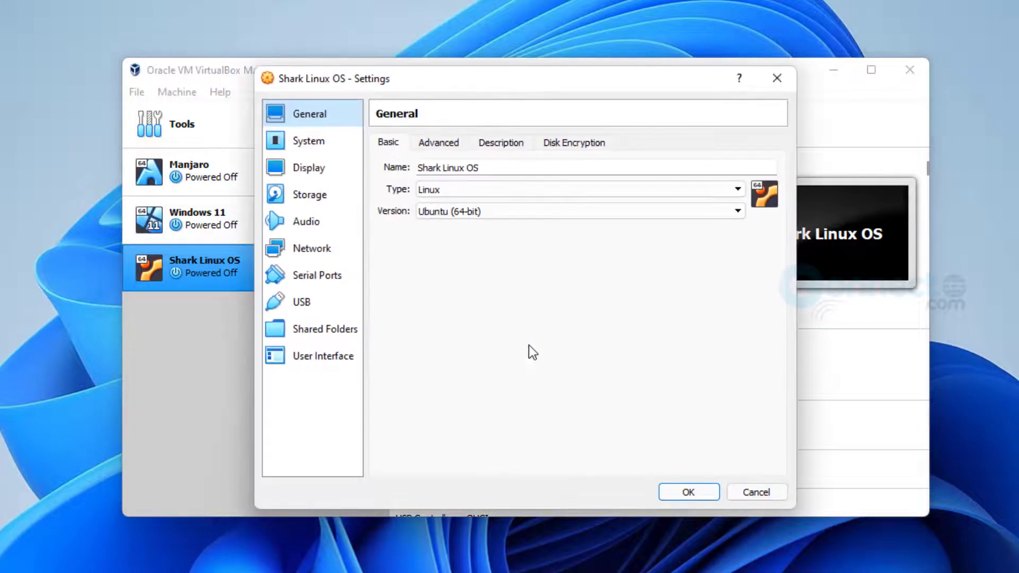
left_click(323, 139)
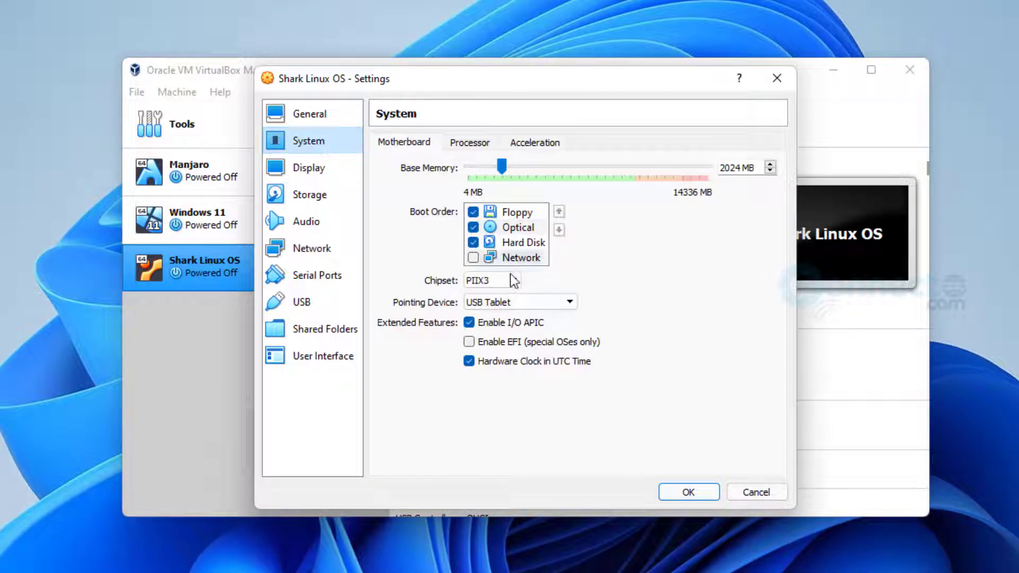
left_click(470, 323)
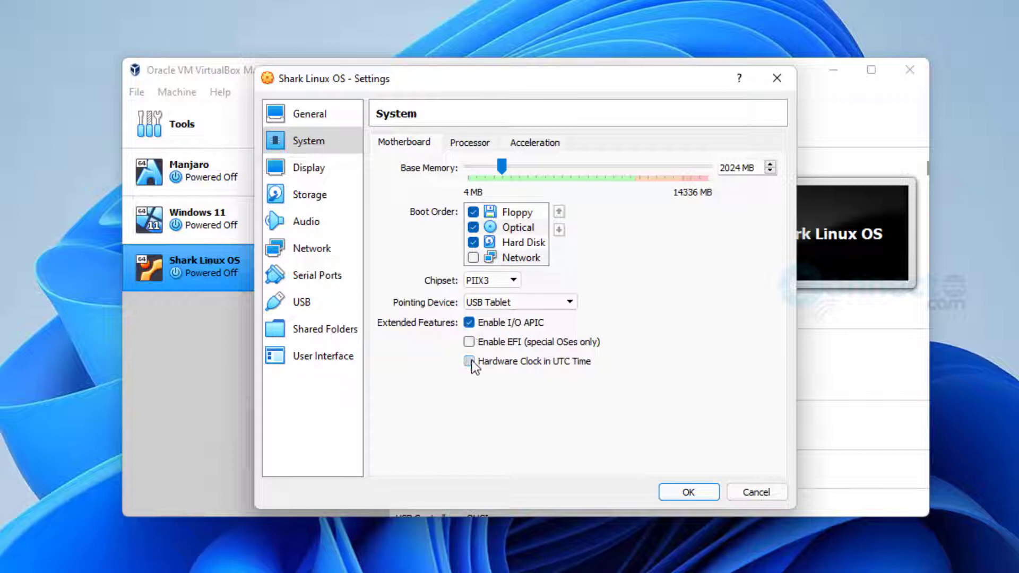
left_click(470, 143)
left_click(468, 244)
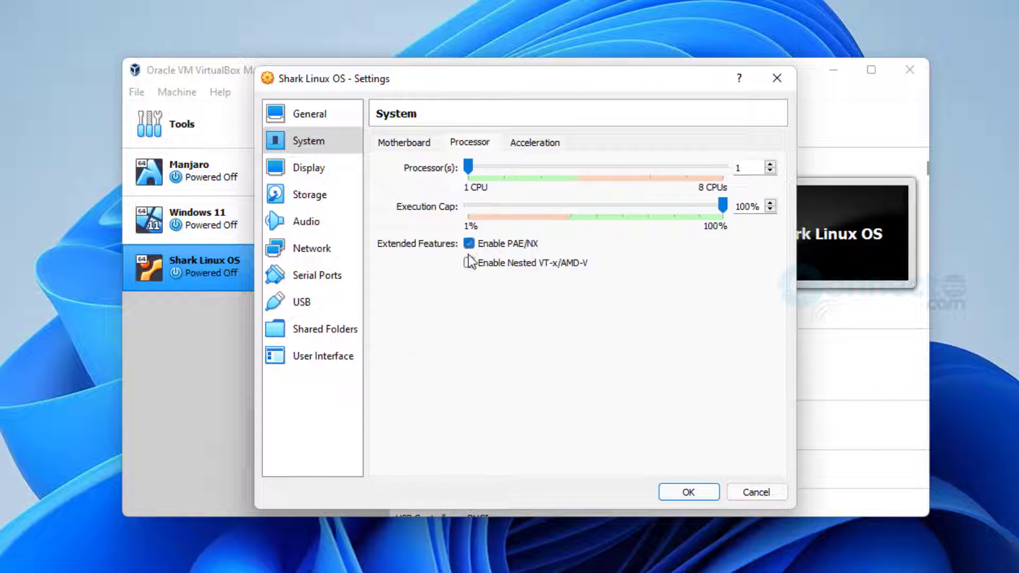
left_click(469, 262)
left_click(329, 171)
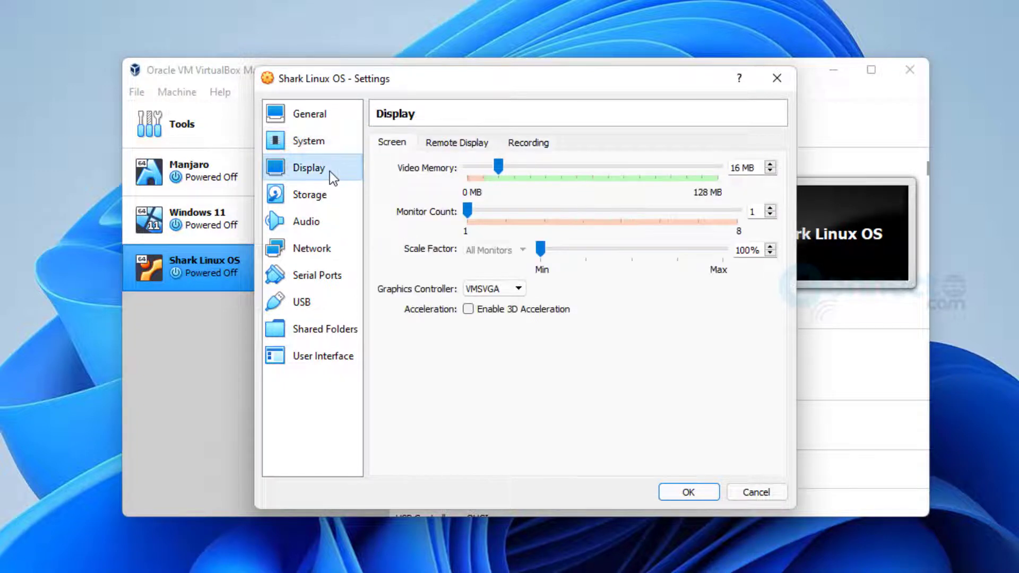
left_click_drag(505, 166, 724, 167)
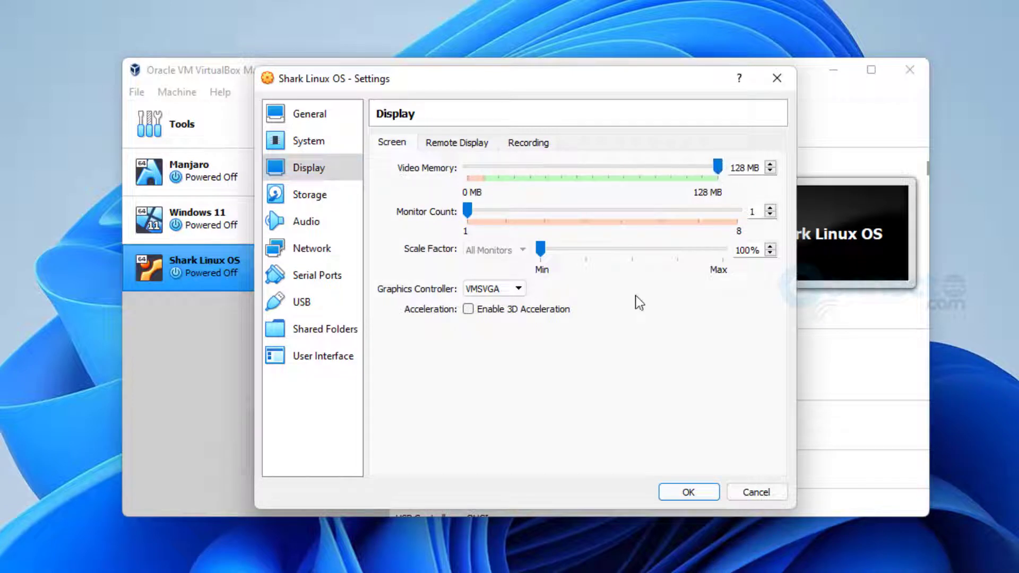
Attach SharkLinux.iso to the empty IDE optical drive and save the settings
left_click(333, 197)
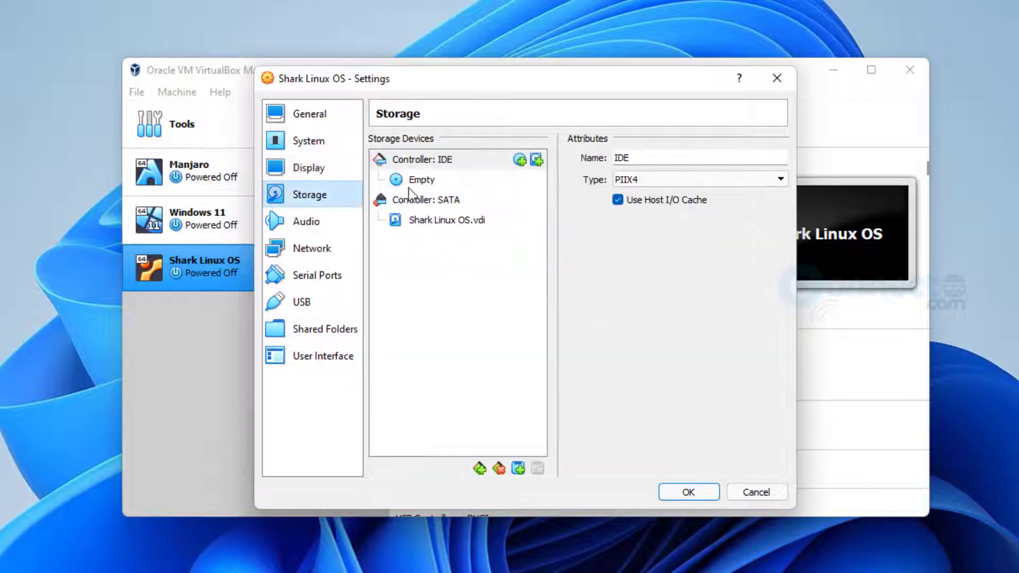
left_click(424, 179)
left_click(779, 158)
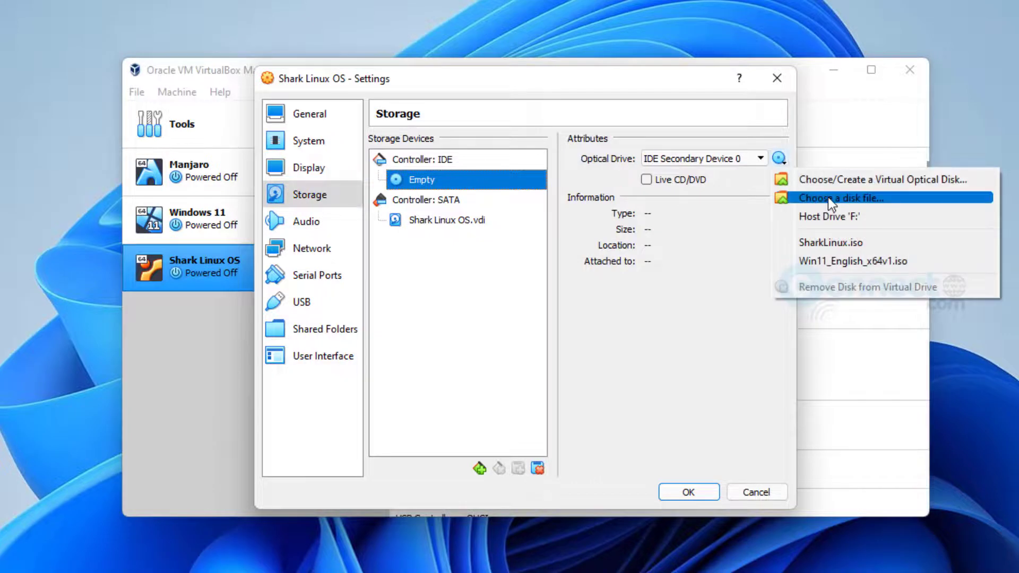
left_click(828, 196)
left_click(498, 253)
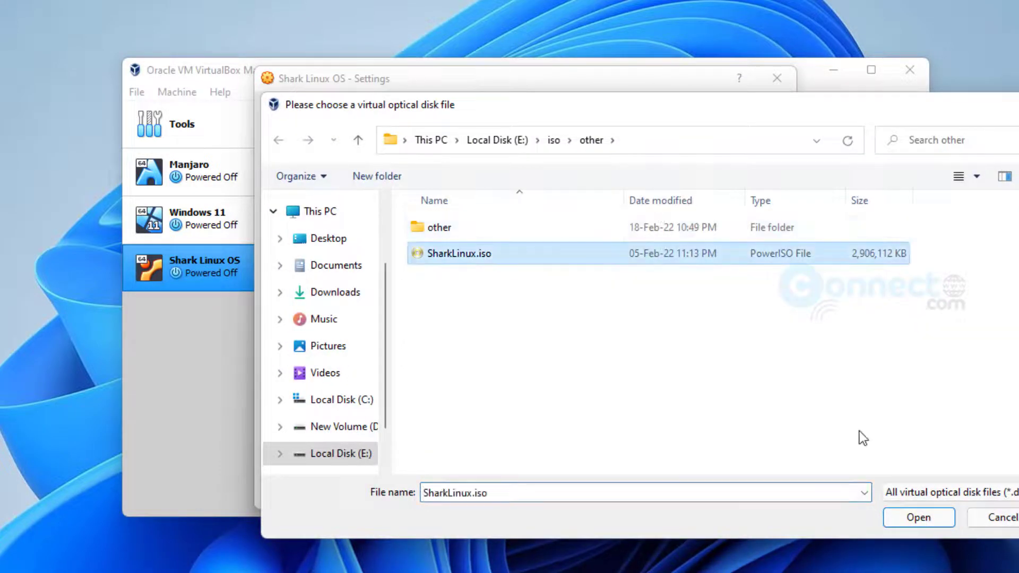
left_click(918, 516)
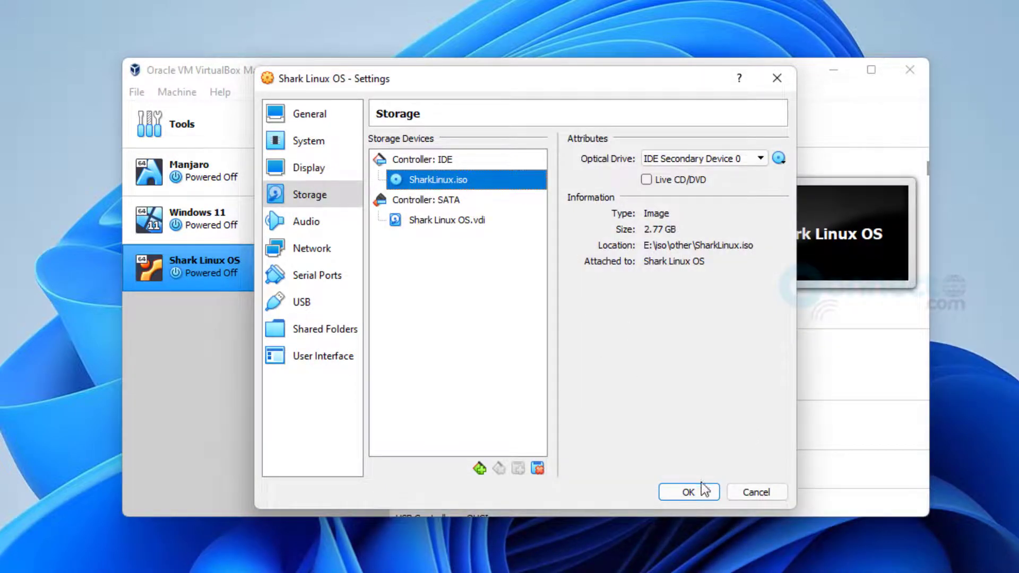
left_click(702, 484)
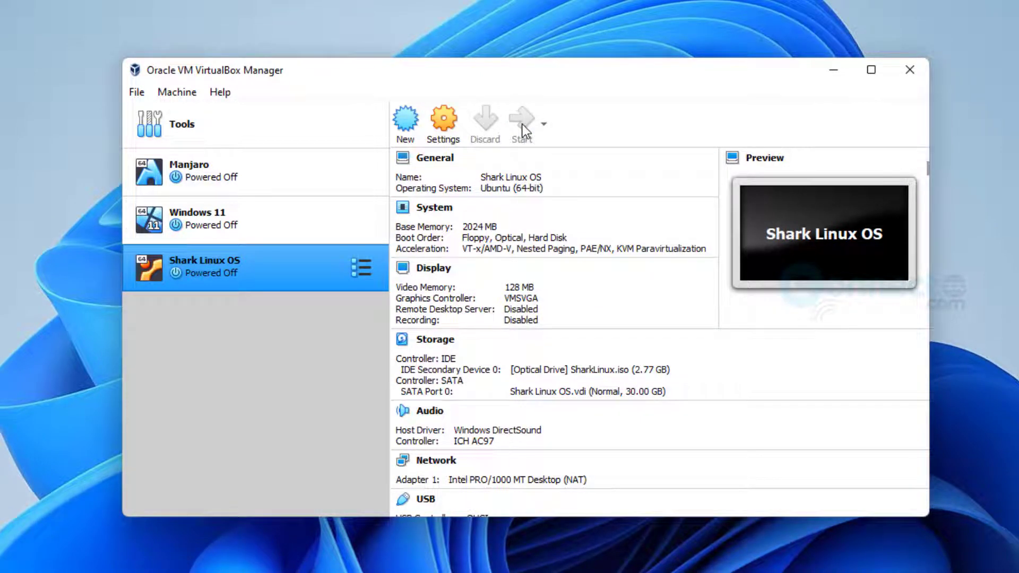
Boot the Shark Linux OS virtual machine
left_click(522, 124)
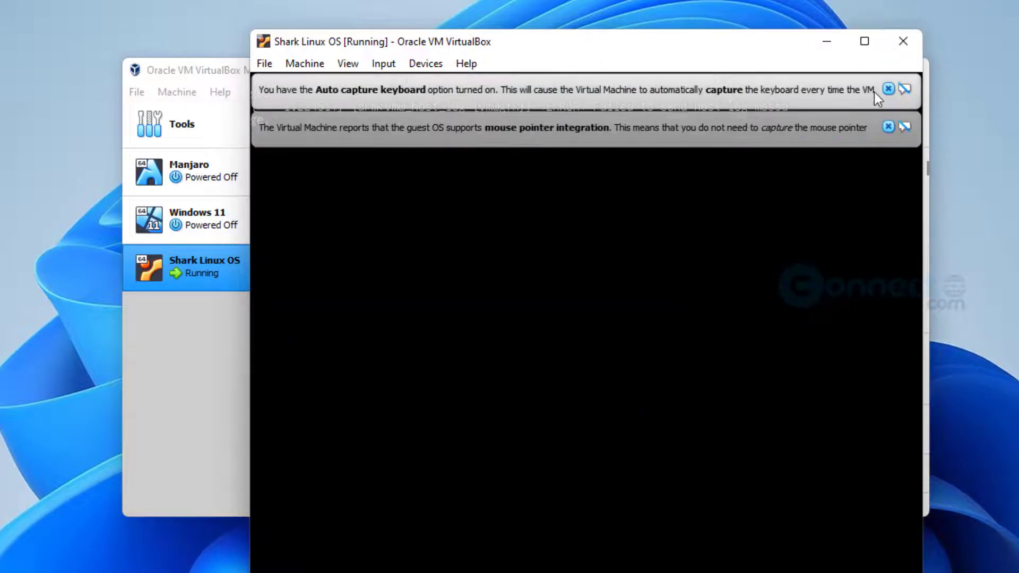
Dismiss the auto-capture keyboard and mouse pointer integration notices in the VM window
left_click(888, 89)
left_click(889, 91)
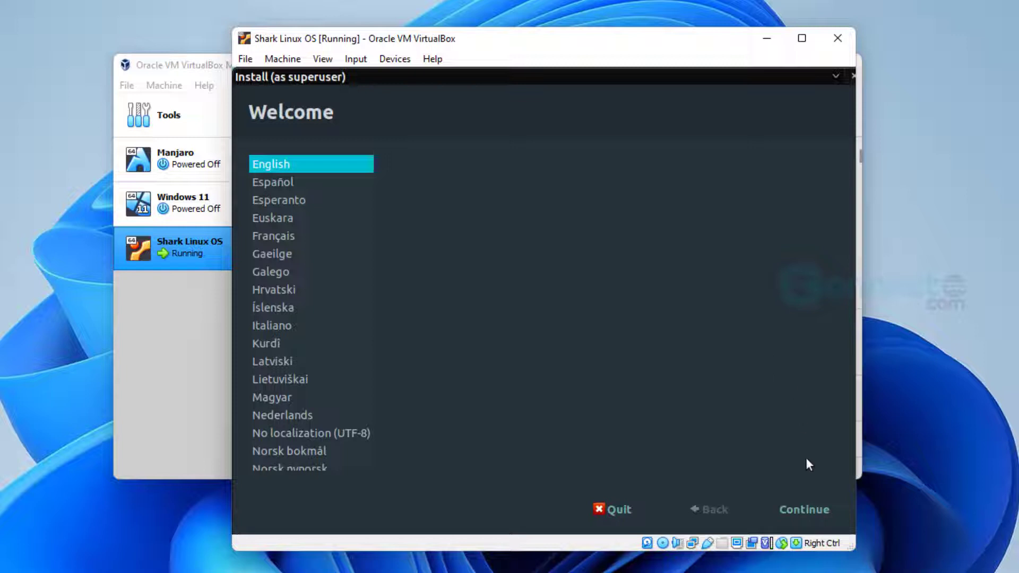
Accept English, the English (US) keyboard and update options, then confirm an erase-disk install
left_click(806, 509)
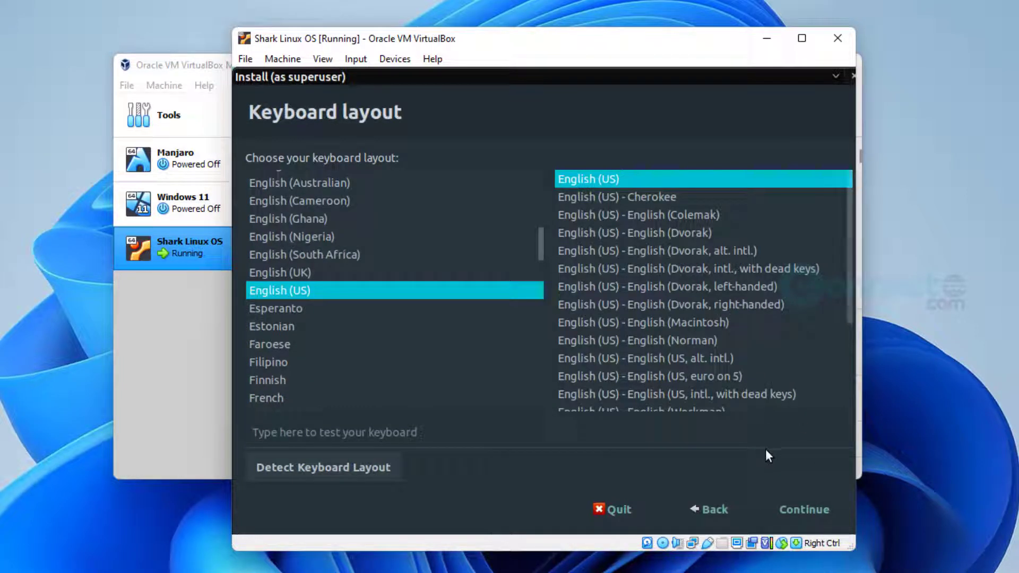
left_click(804, 508)
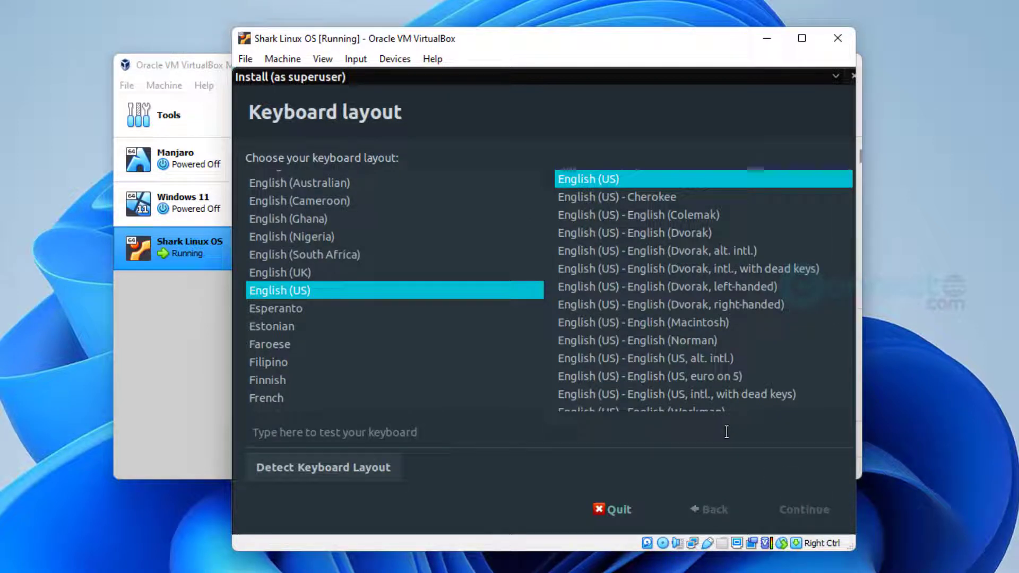
key("Return")
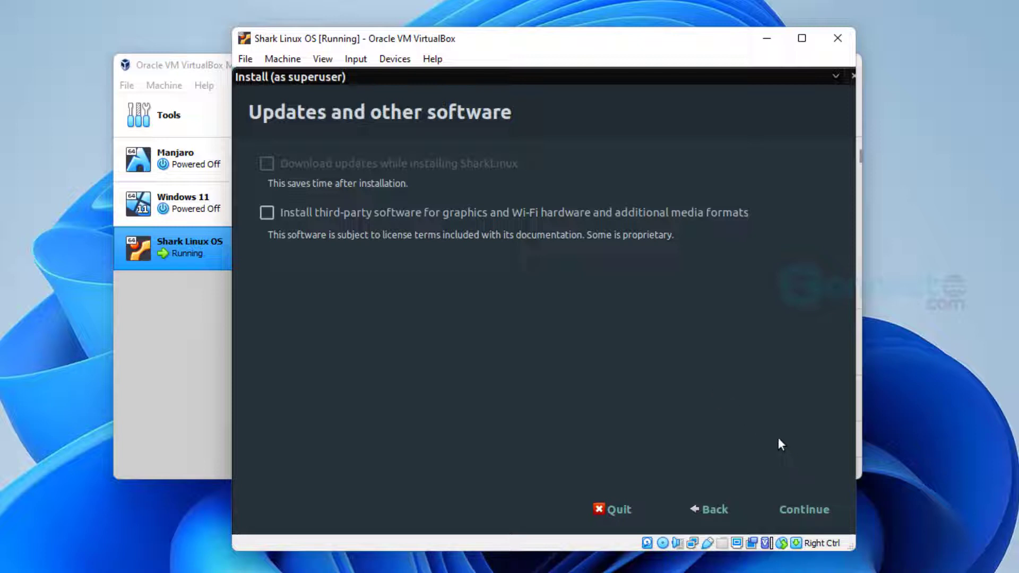
left_click(810, 511)
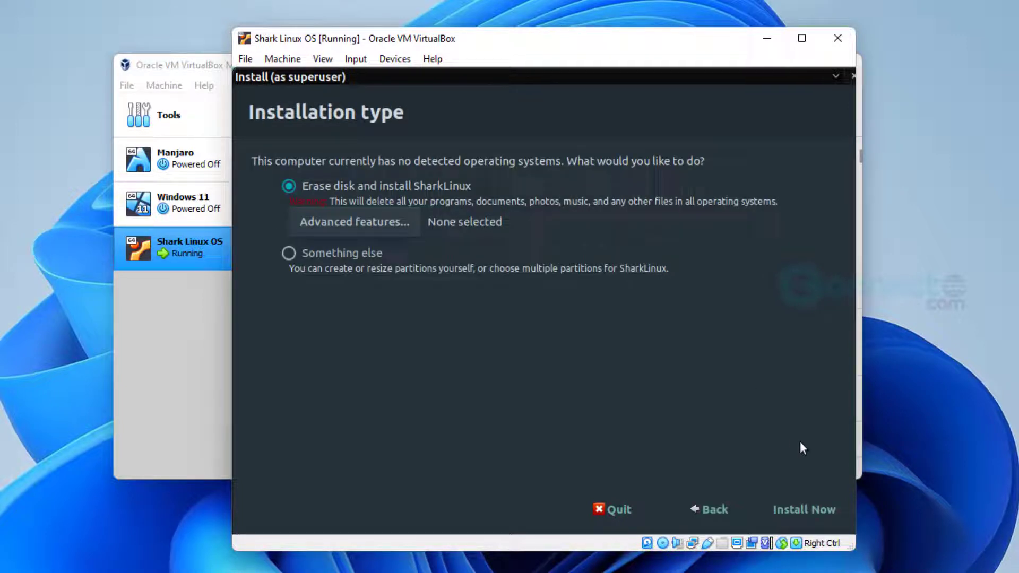
left_click(794, 508)
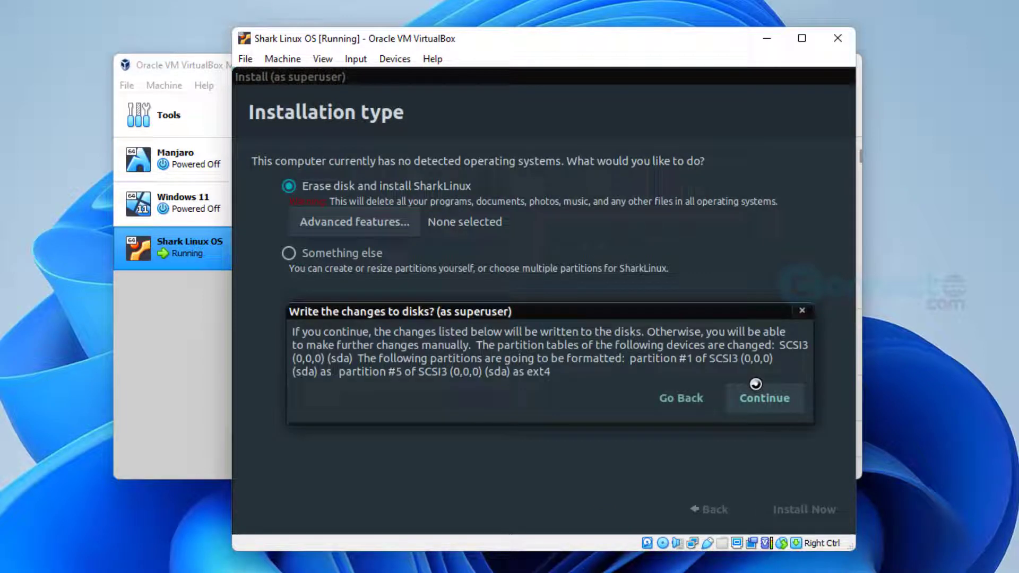
left_click(772, 402)
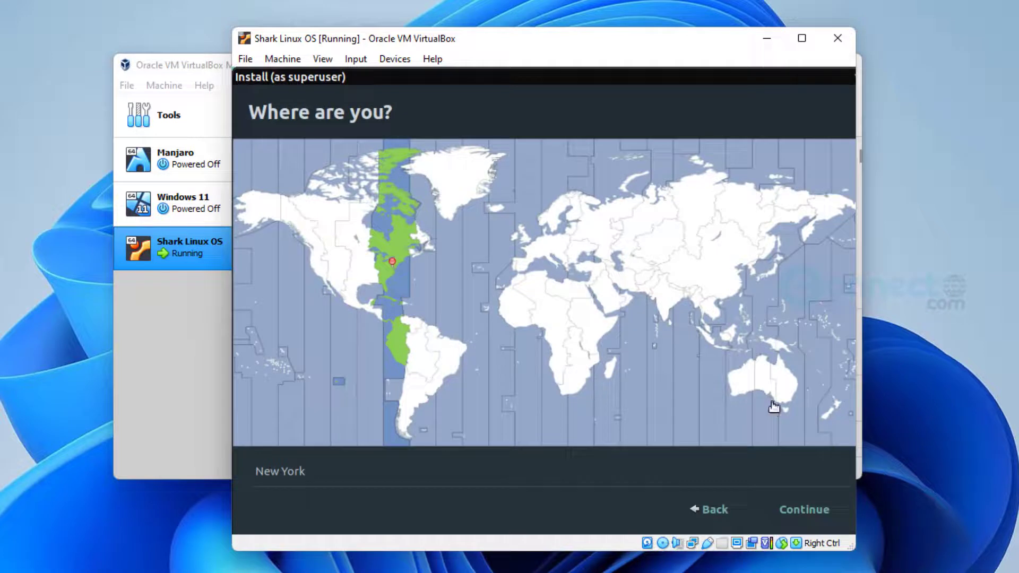
Keep New York timezone; enter the user's name, computer name connectwww, a password, and automatic login
left_click(811, 508)
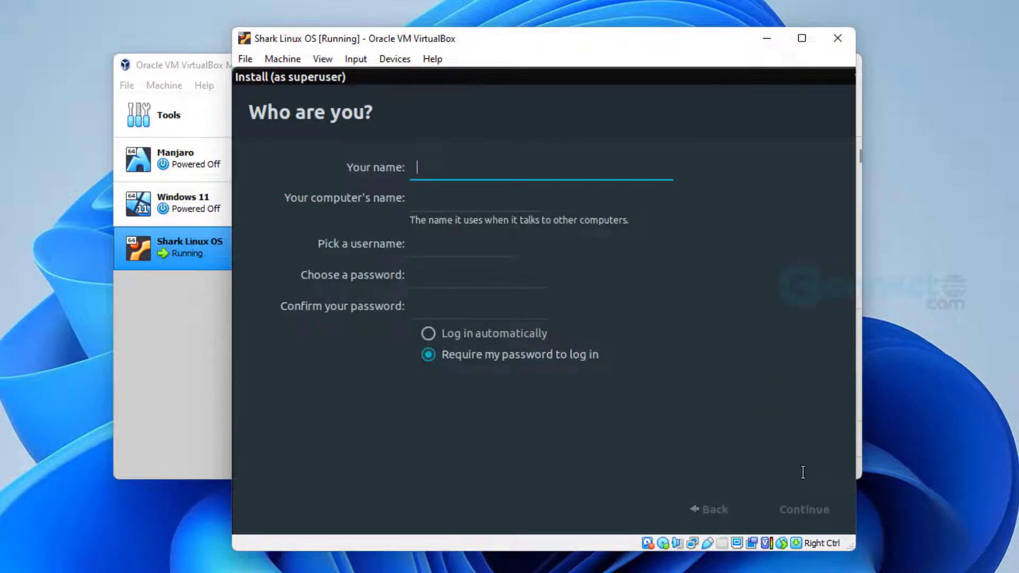
type("M")
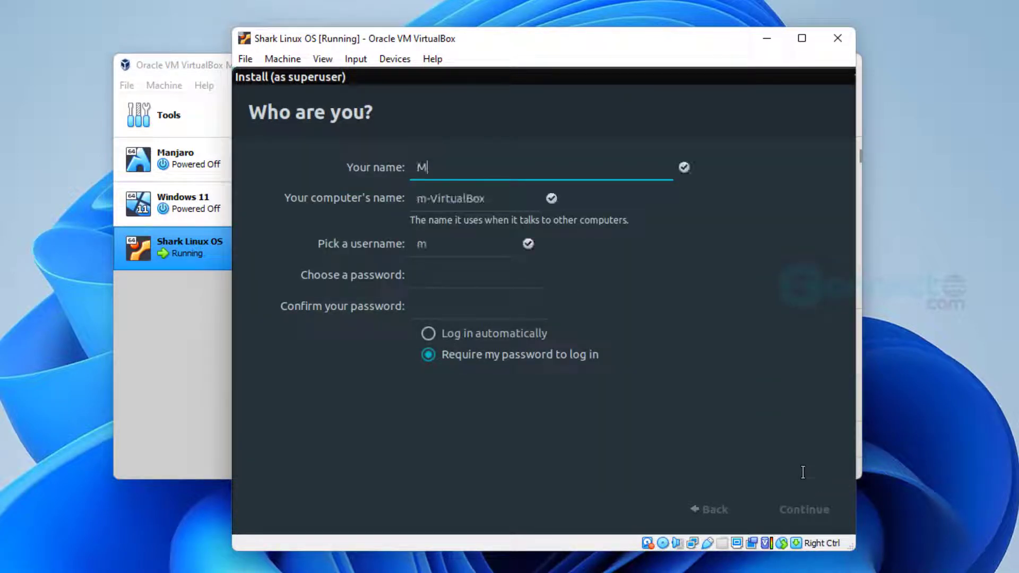
type("anikandan")
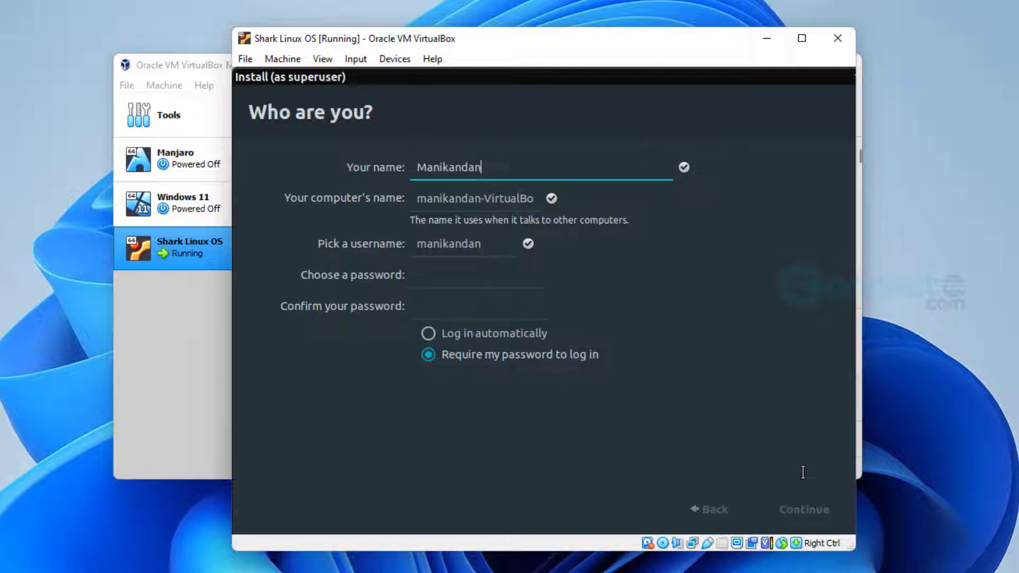
key("Tab")
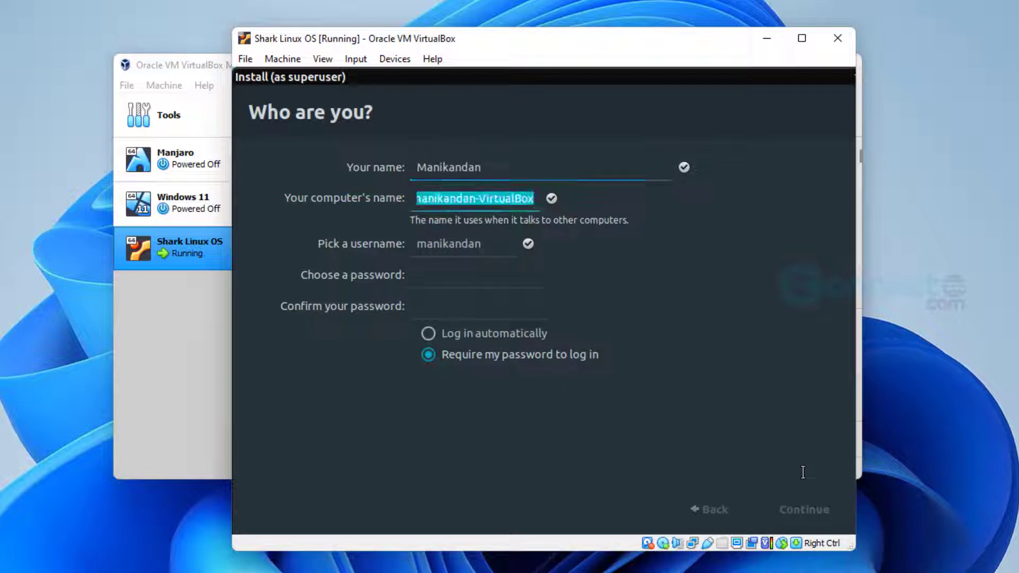
type("conn")
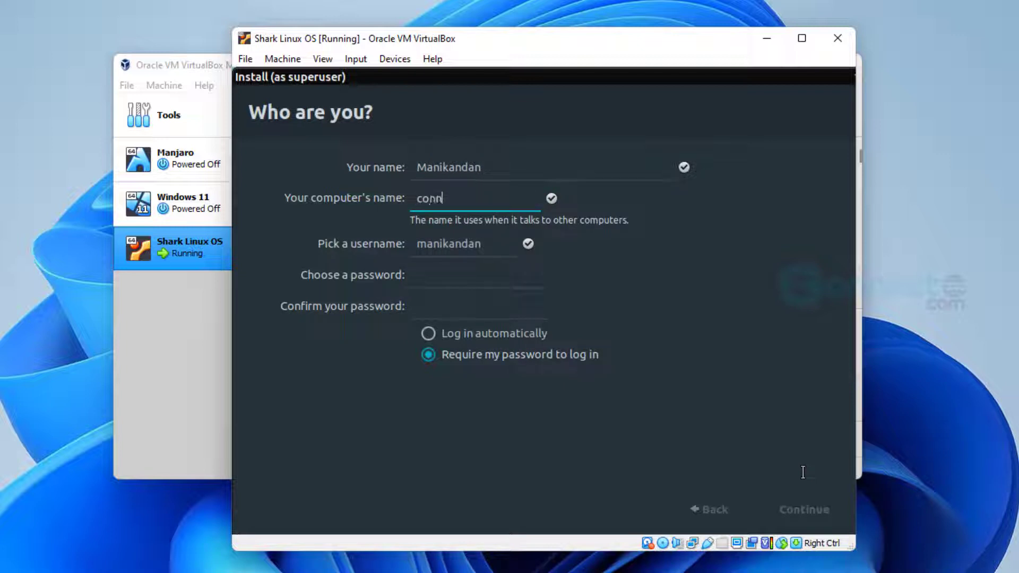
type("ectwww")
left_click(494, 280)
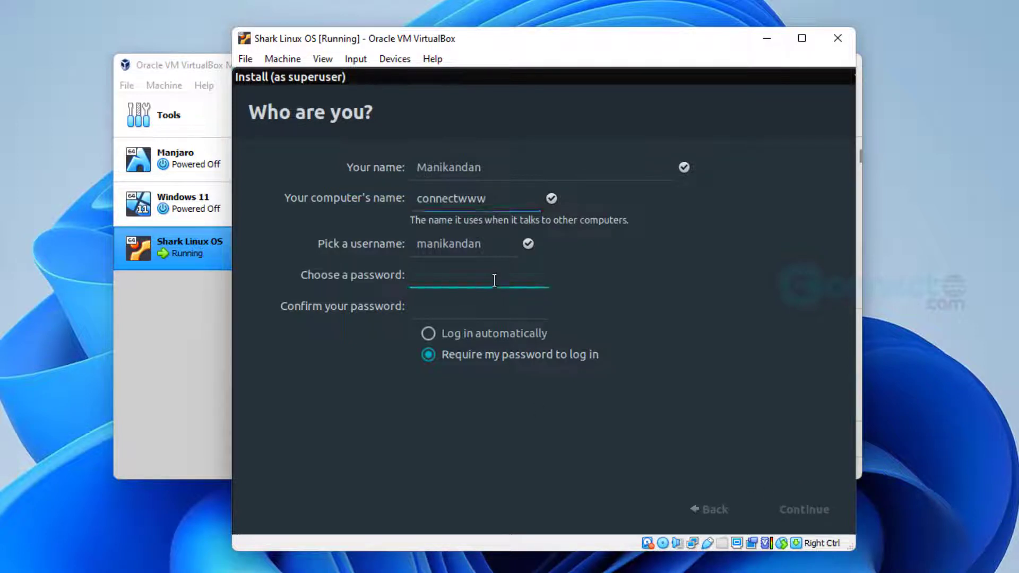
type("12345678")
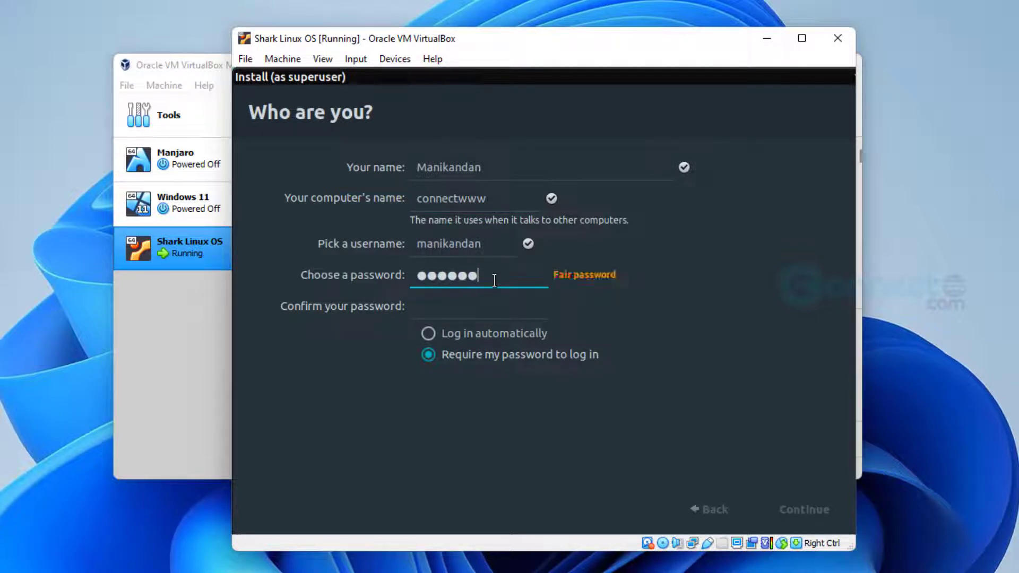
key("Tab")
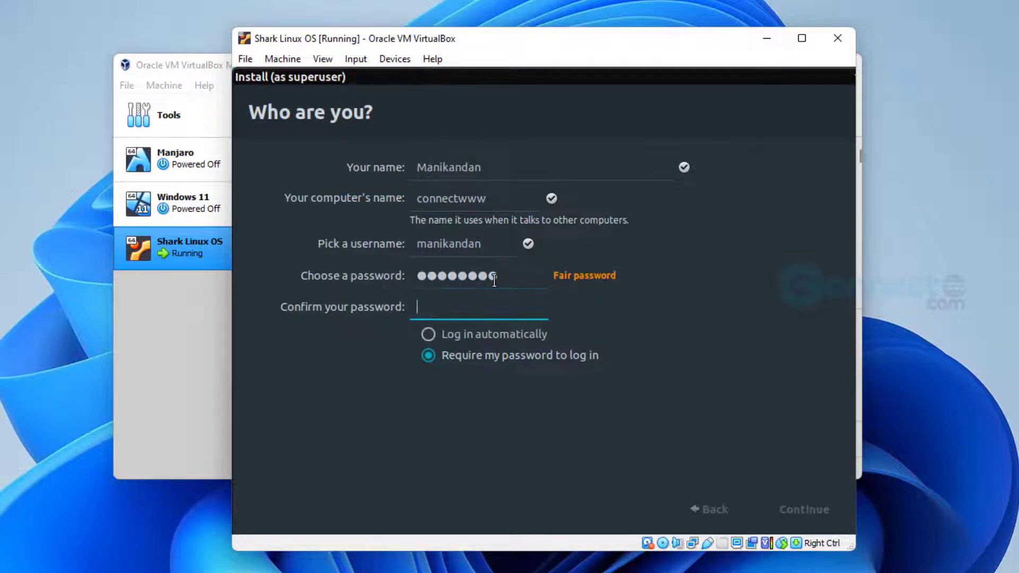
type("123456")
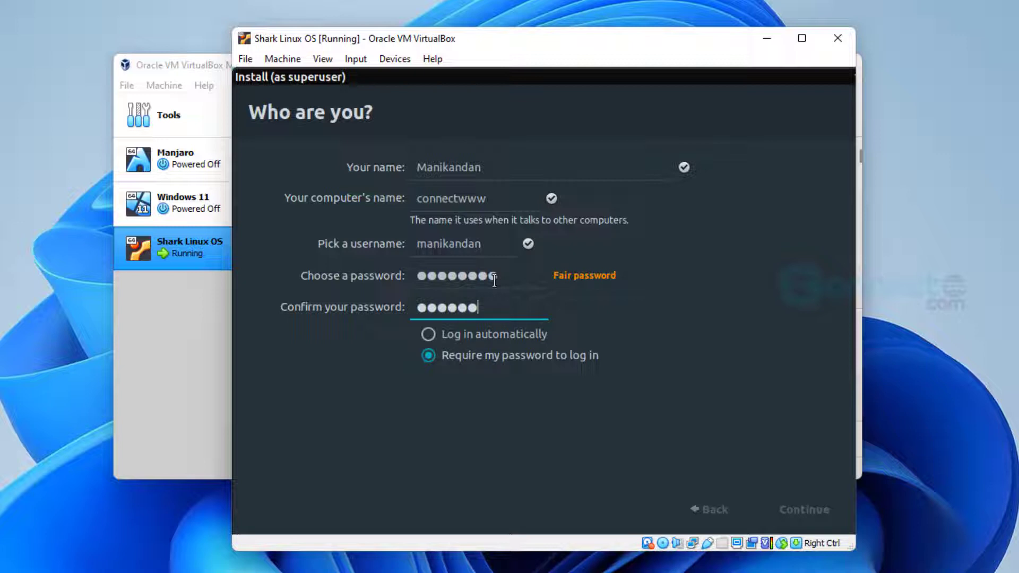
type("78")
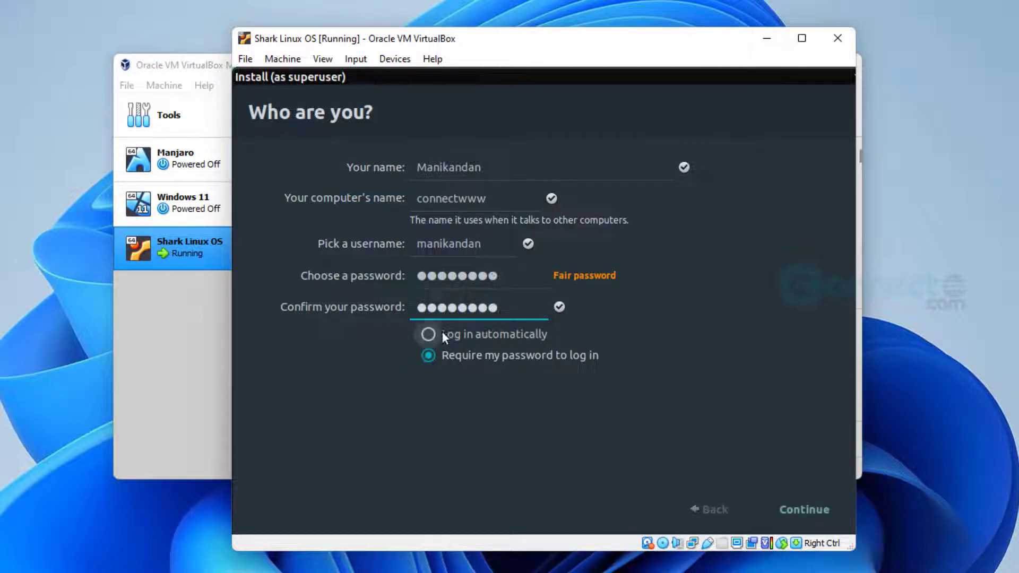
left_click(432, 332)
left_click(794, 507)
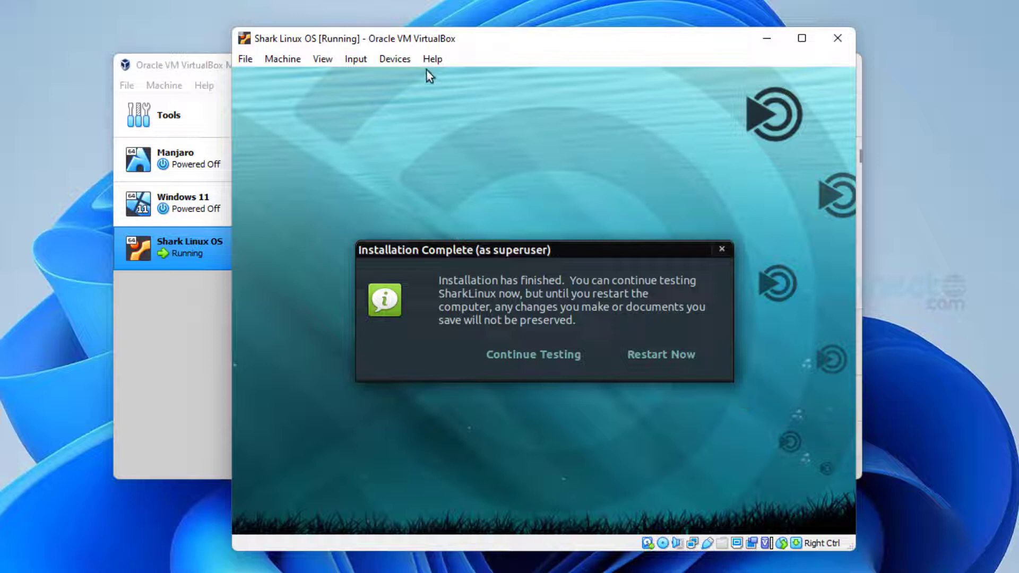
Eject SharkLinux.iso from the virtual optical drive, forcing the unmount
left_click(403, 59)
mouse_move(454, 79)
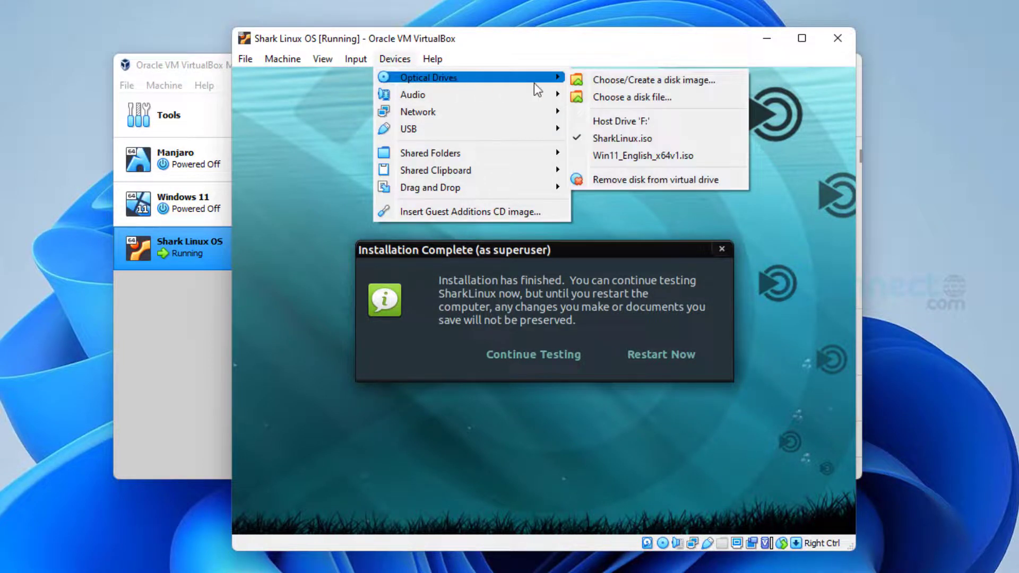
left_click(642, 176)
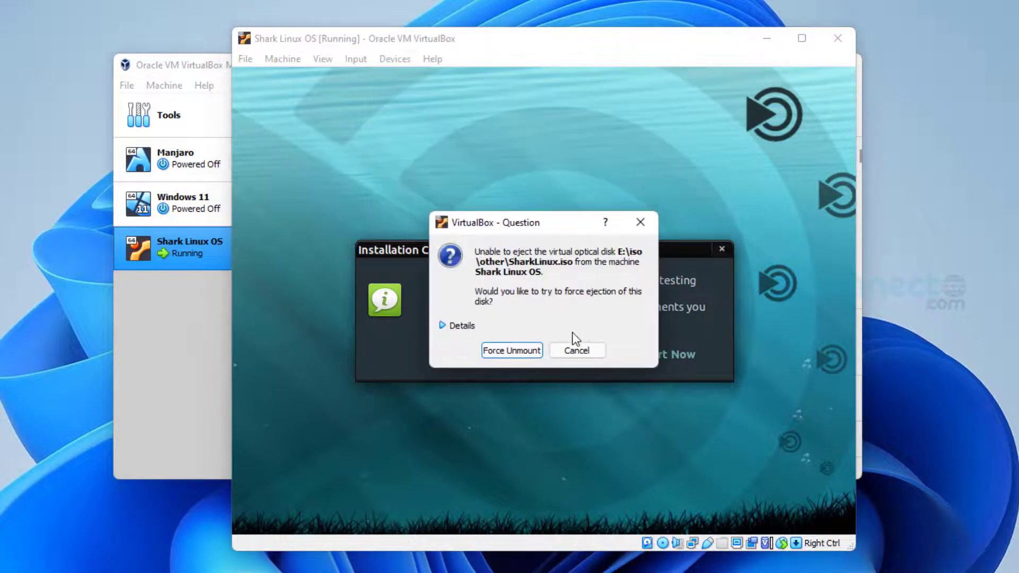
left_click(528, 350)
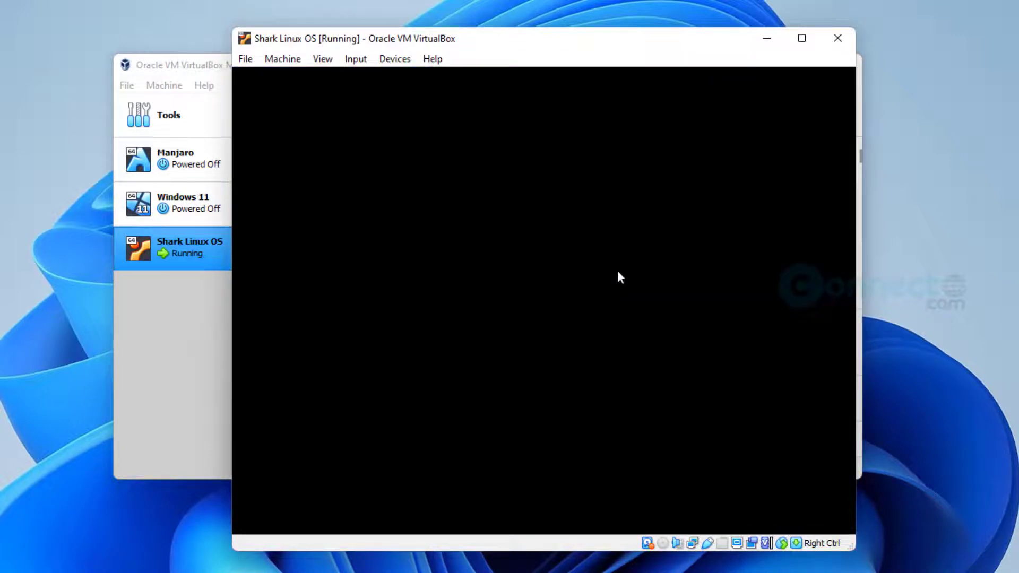
Power off the Shark Linux OS machine and start it again
left_click(839, 39)
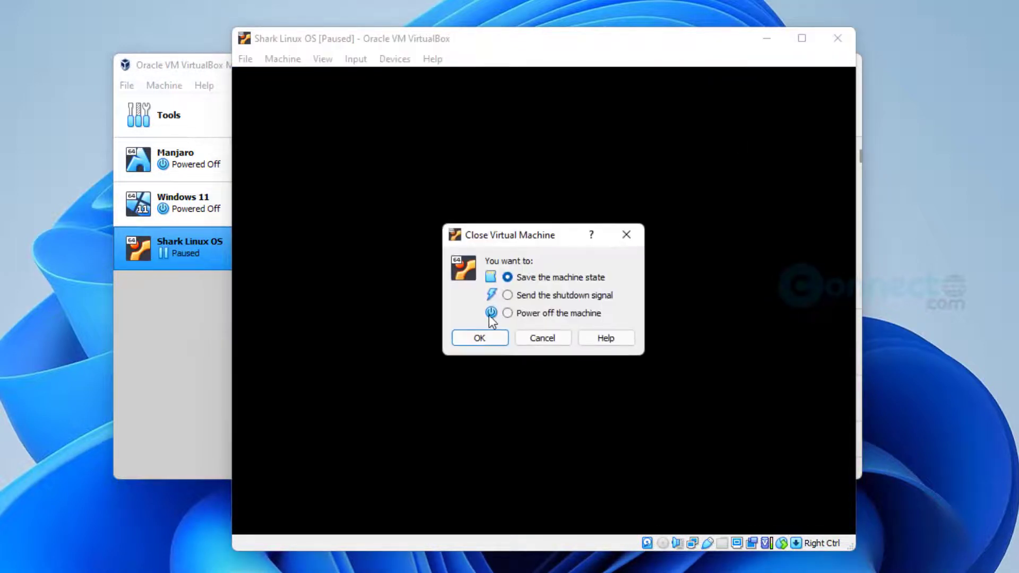
left_click(508, 314)
left_click(501, 339)
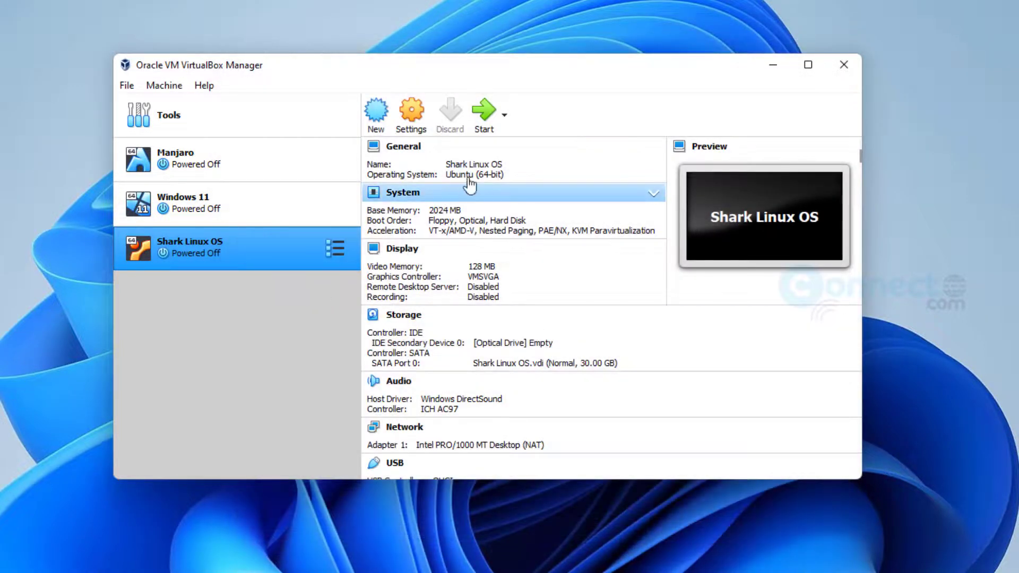
left_click(484, 118)
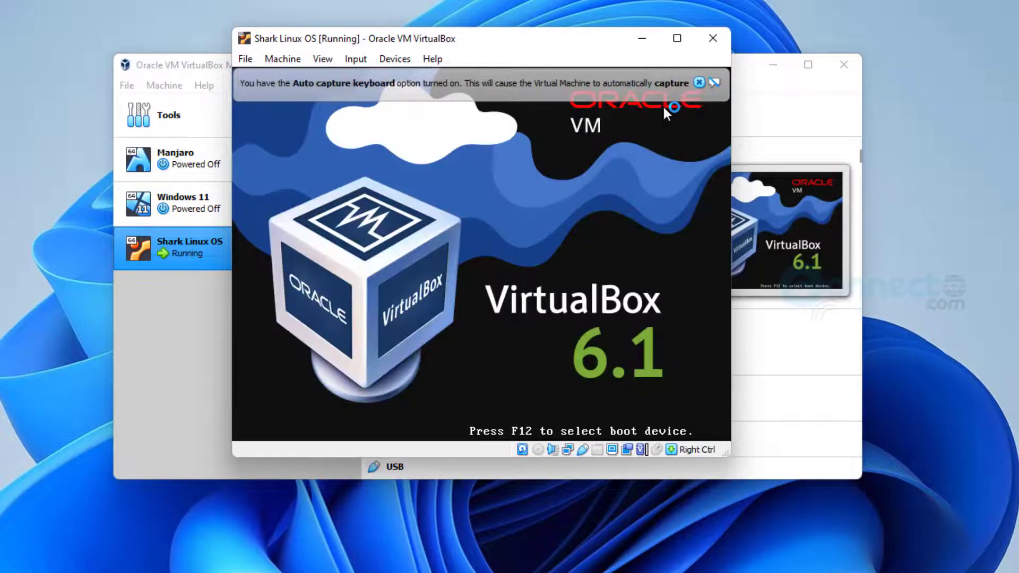
Boot the default SharkLinux GRUB entry, dismissing the keyboard and mouse notices
left_click(698, 83)
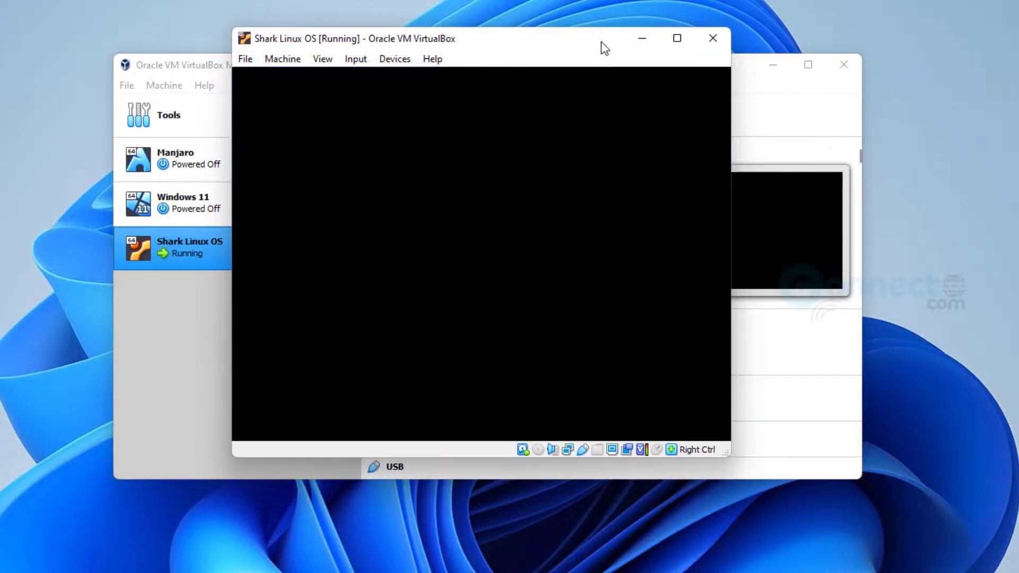
key("Return")
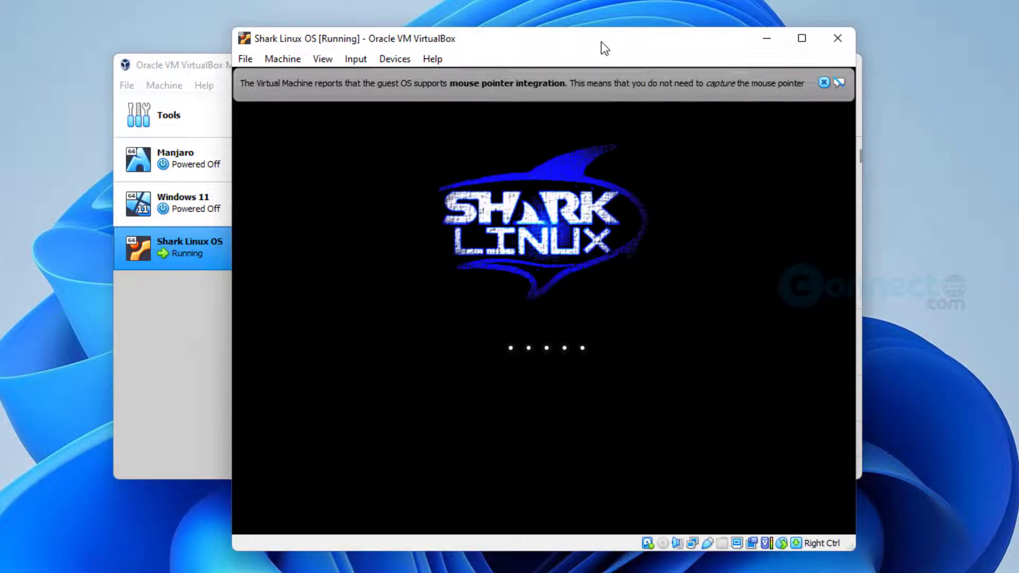
left_click(823, 82)
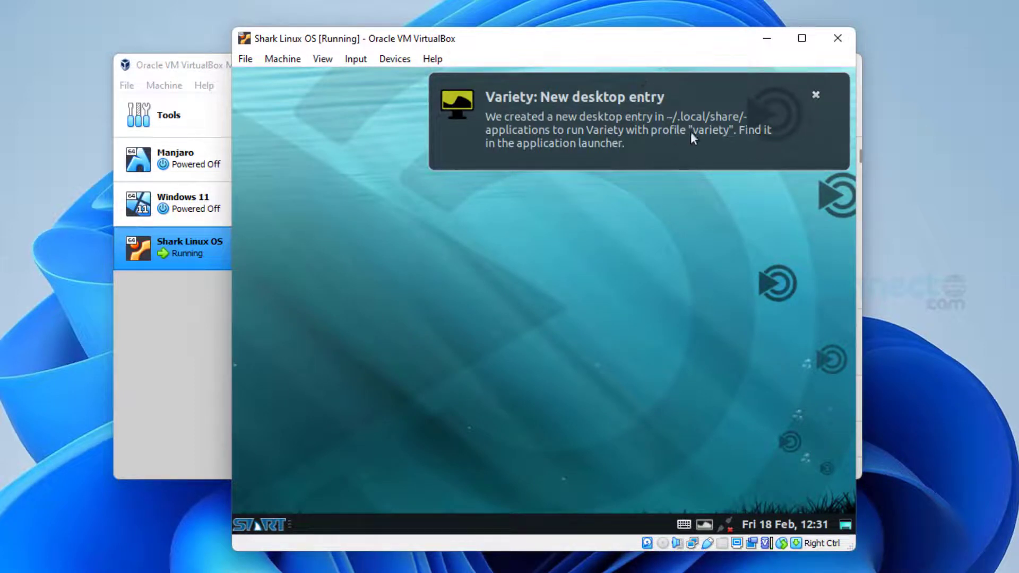
Dismiss the Variety notification and switch the Shark Linux OS window to full-screen mode
left_click(819, 94)
left_click(323, 59)
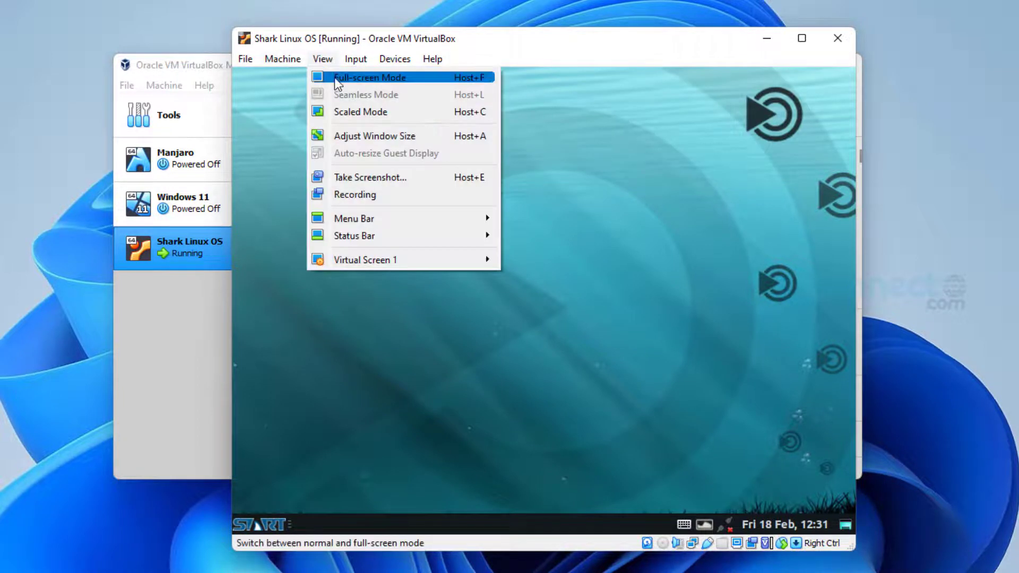
left_click(340, 73)
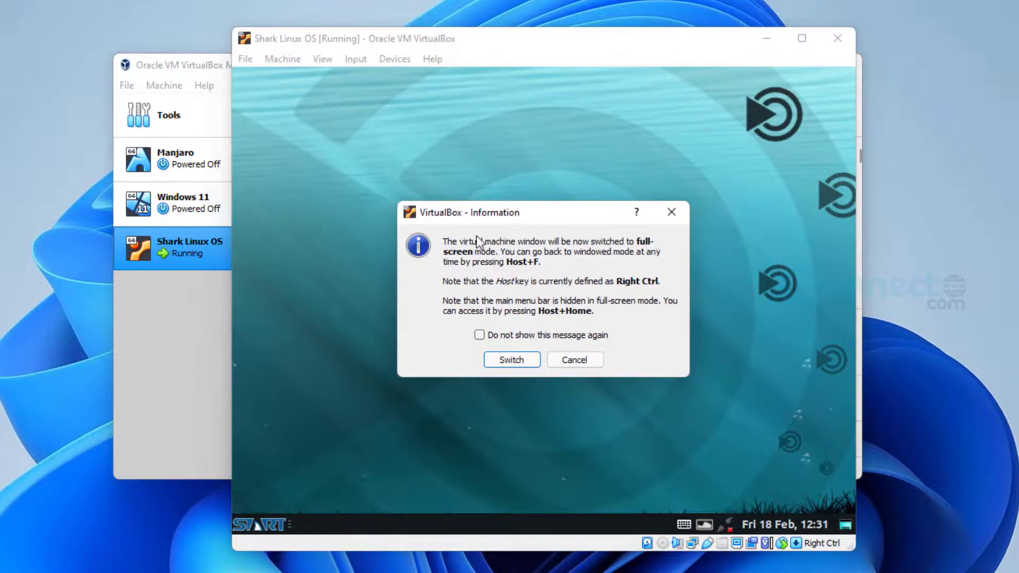
left_click(509, 361)
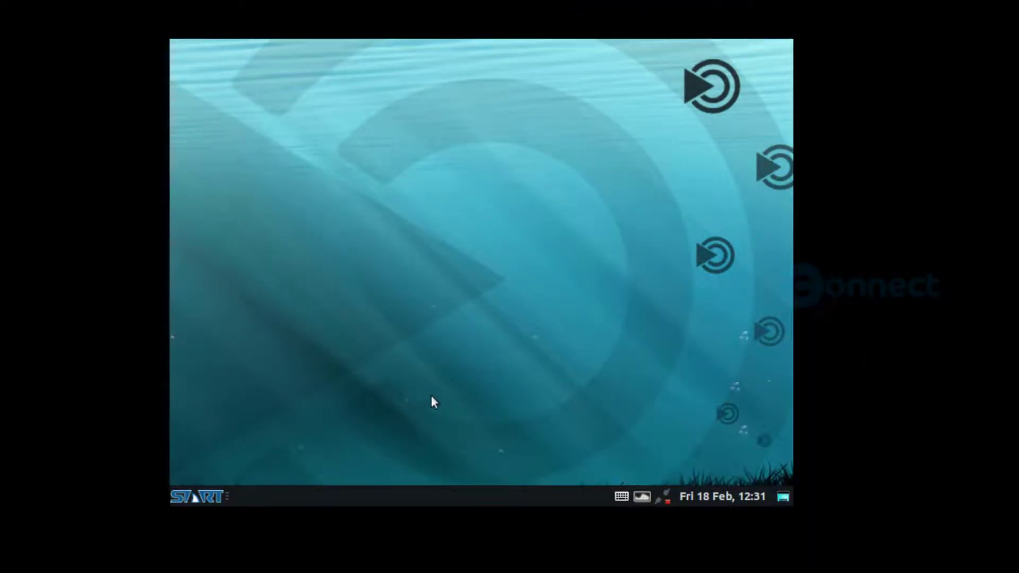
Launch Displays from the START menu's Settings category to see the 800 x 600 resolution
left_click(212, 497)
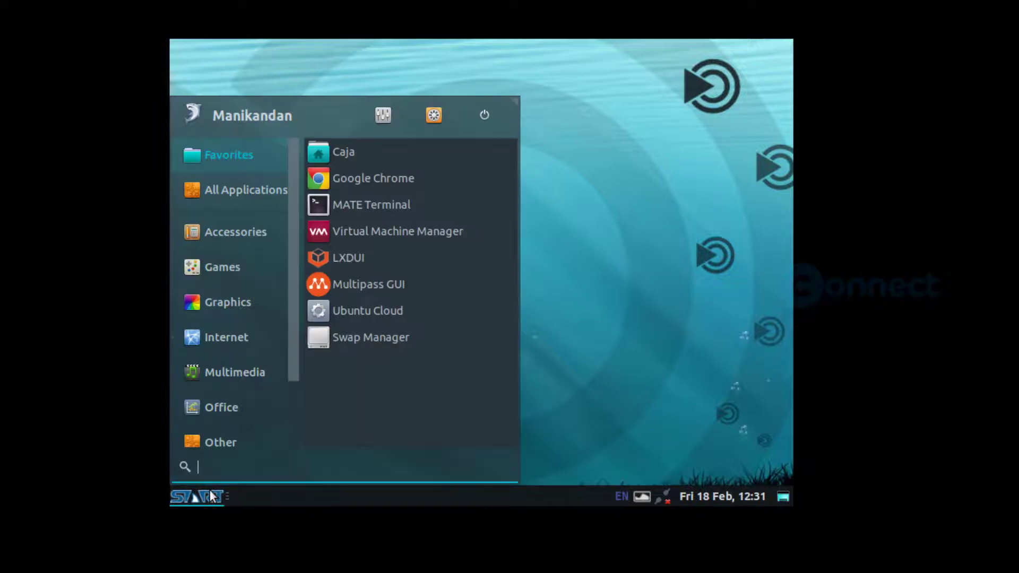
scroll(262, 212, "down", 1)
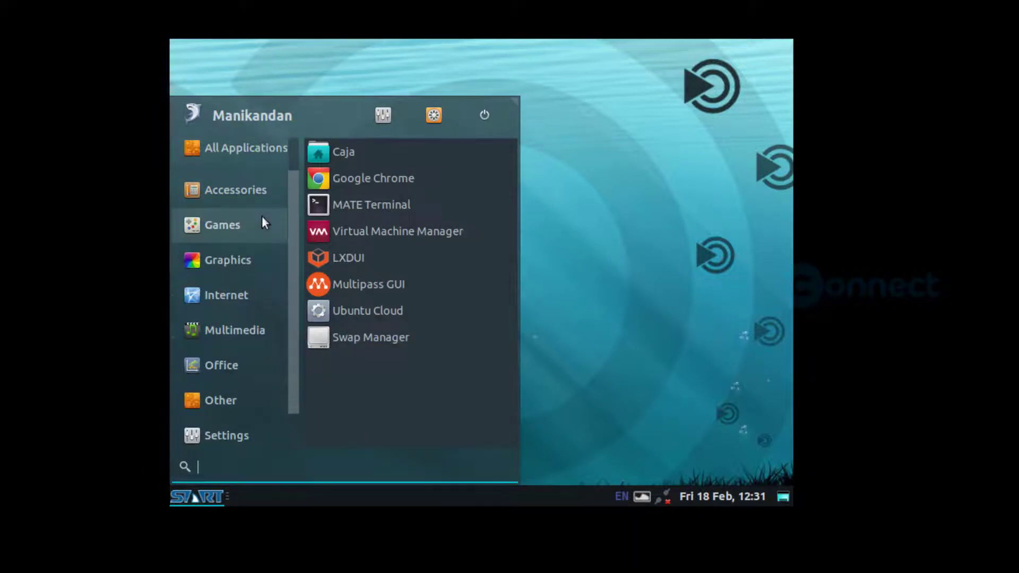
scroll(262, 223, "down", 1)
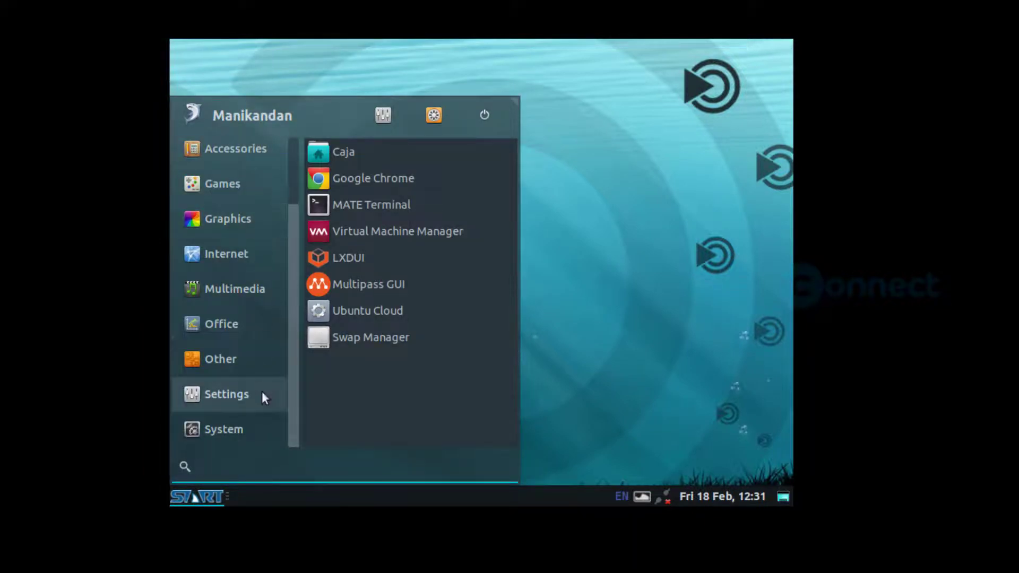
left_click(257, 415)
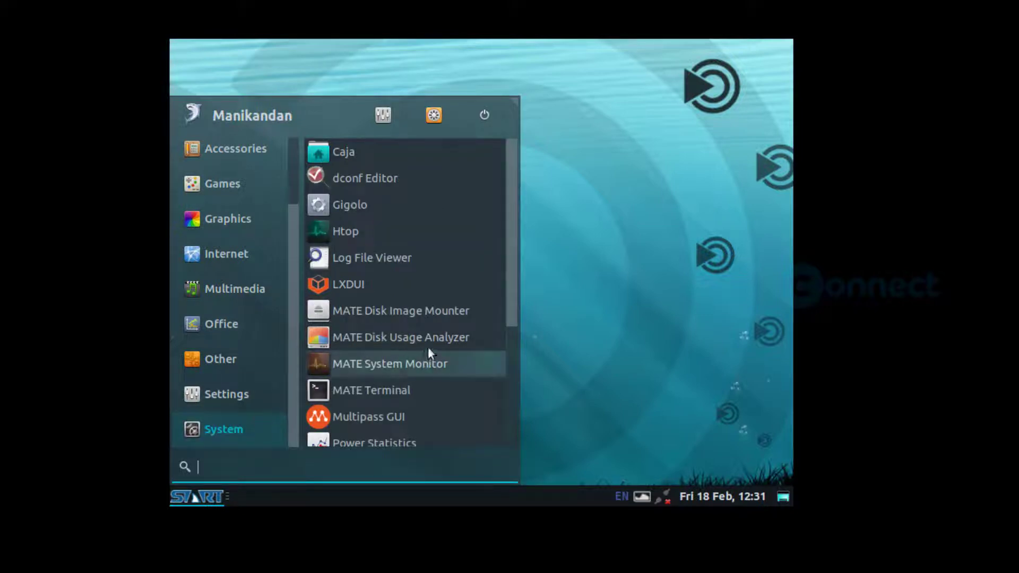
scroll(470, 280, "down", 3)
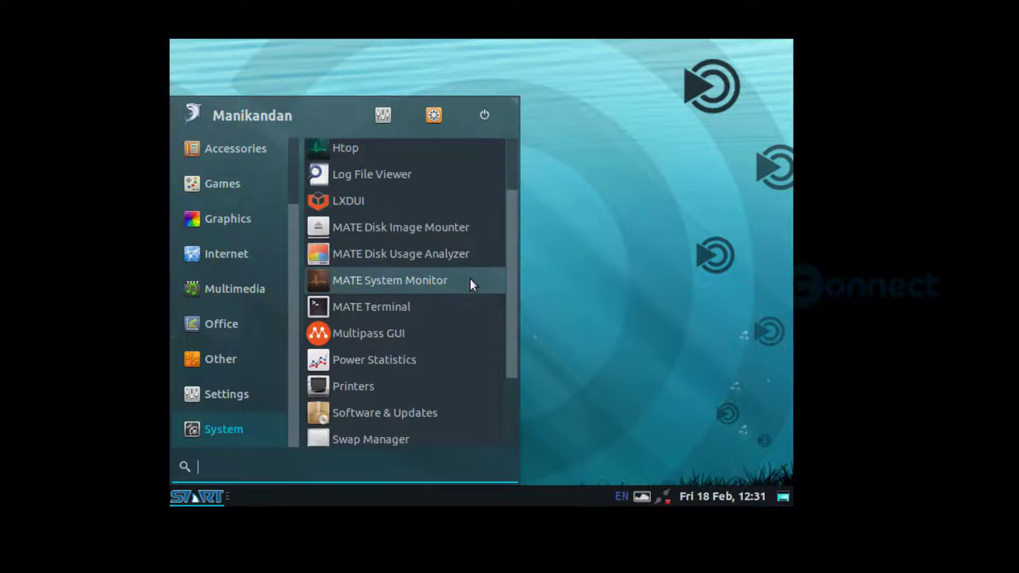
scroll(470, 278, "down", 4)
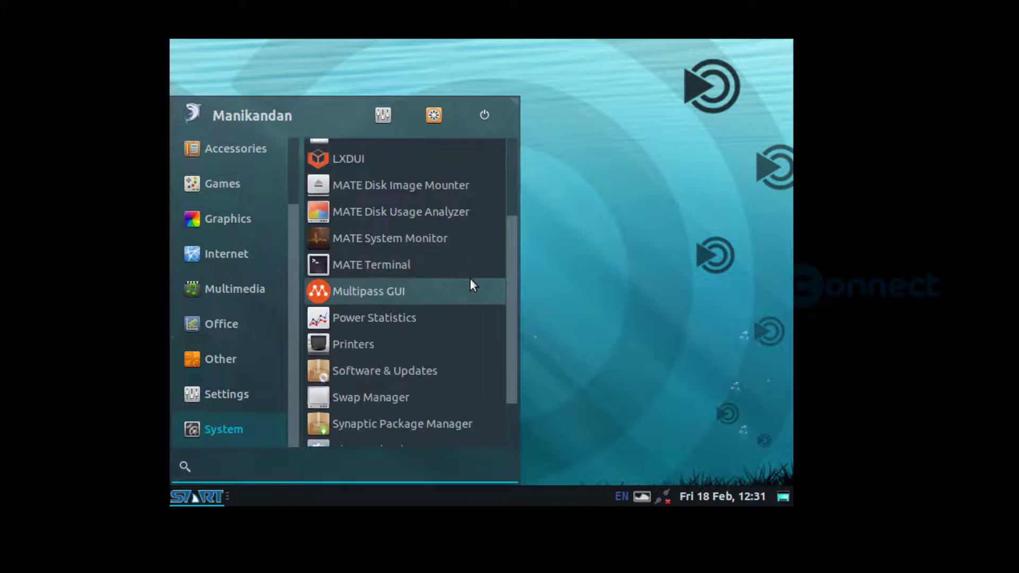
left_click(256, 397)
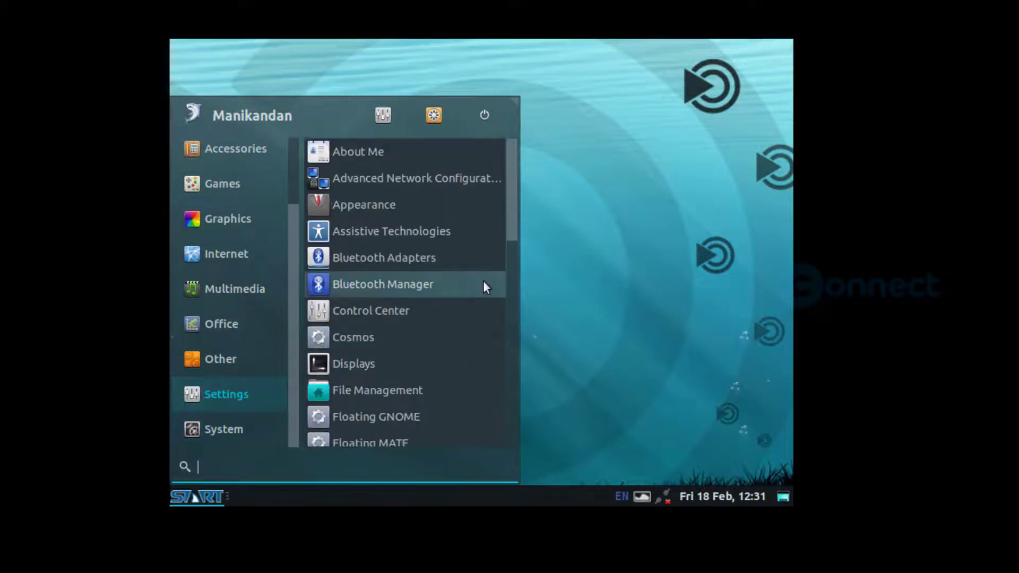
left_click(458, 363)
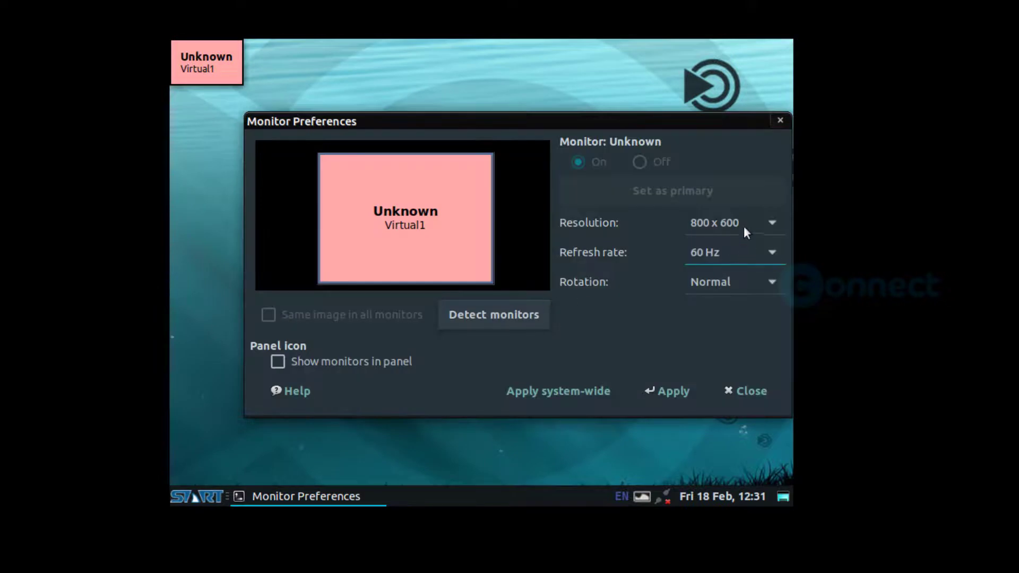
left_click(743, 225)
Apply and keep a 1920 x 1200 resolution in Monitor Preferences
scroll(746, 223, "up", 7)
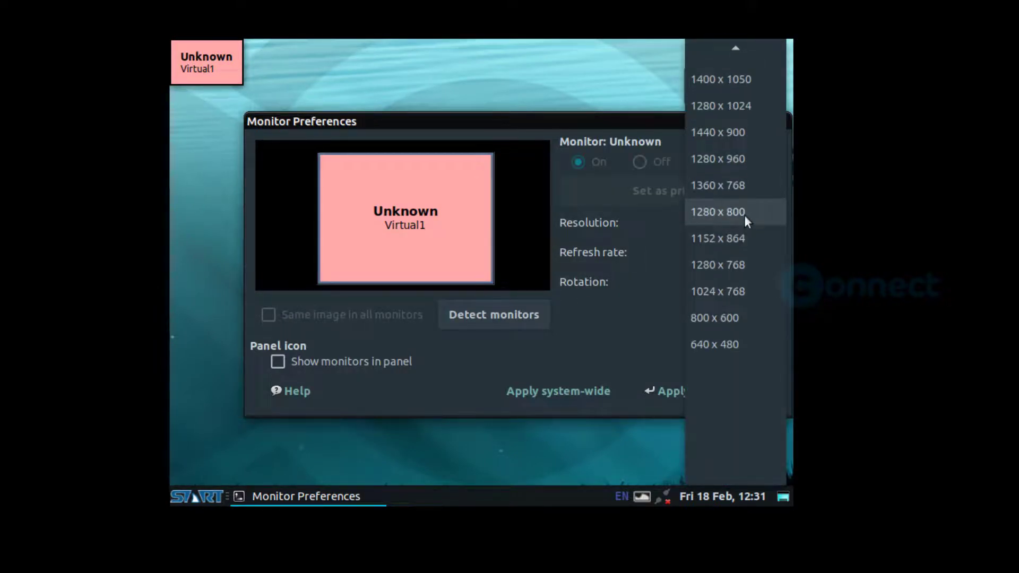
scroll(745, 214, "up", 2)
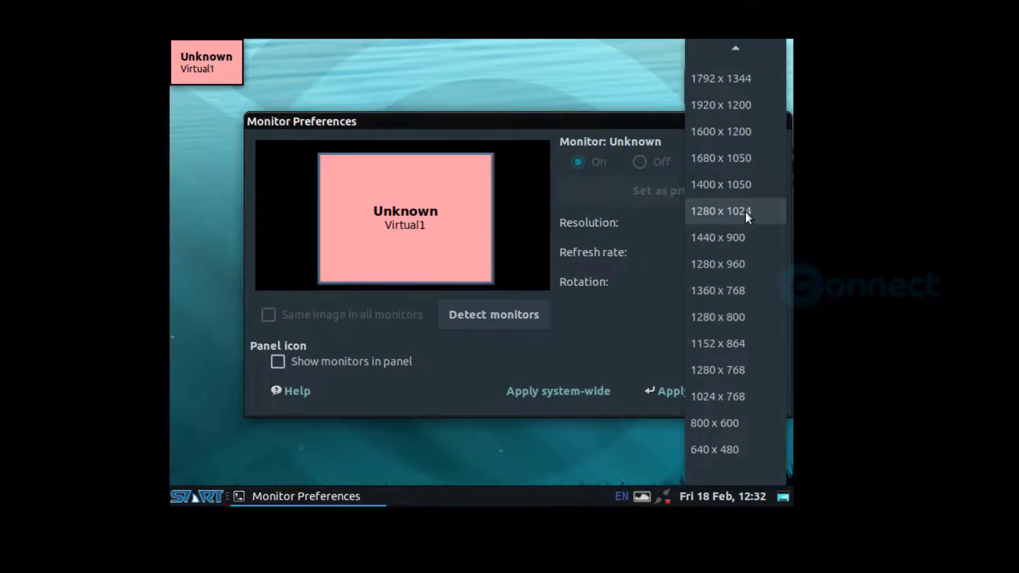
scroll(745, 211, "up", 2)
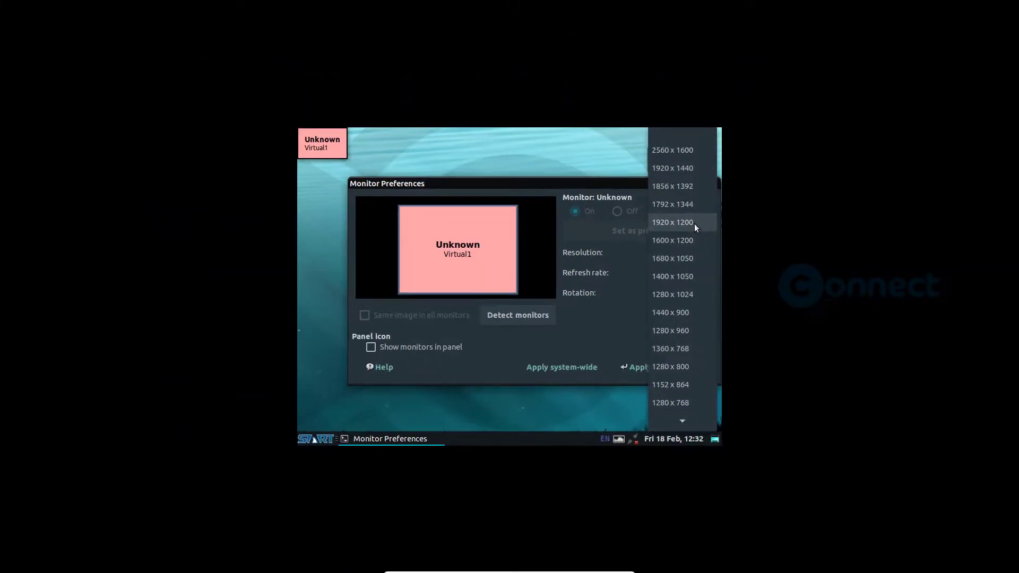
left_click(694, 223)
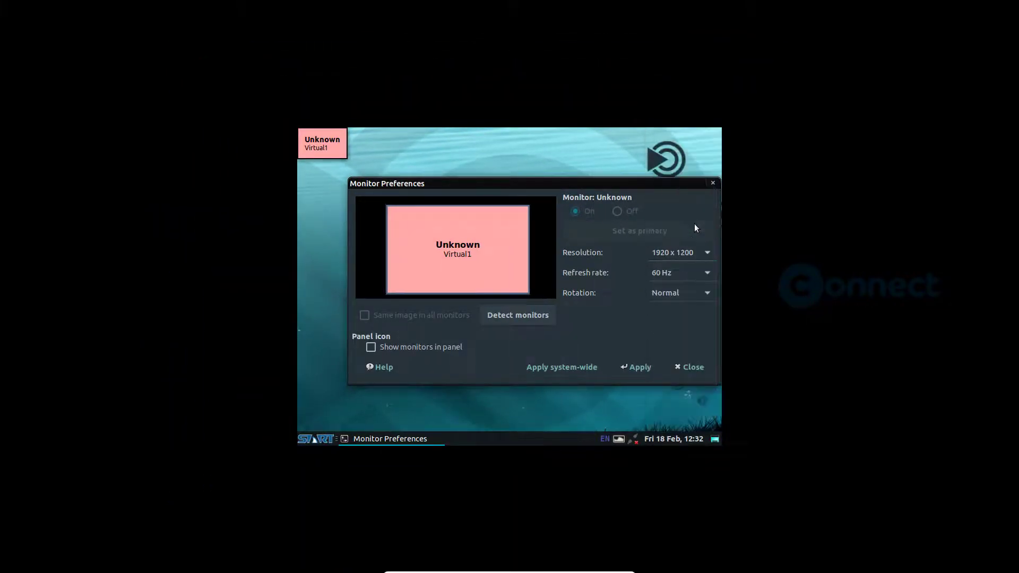
left_click(633, 367)
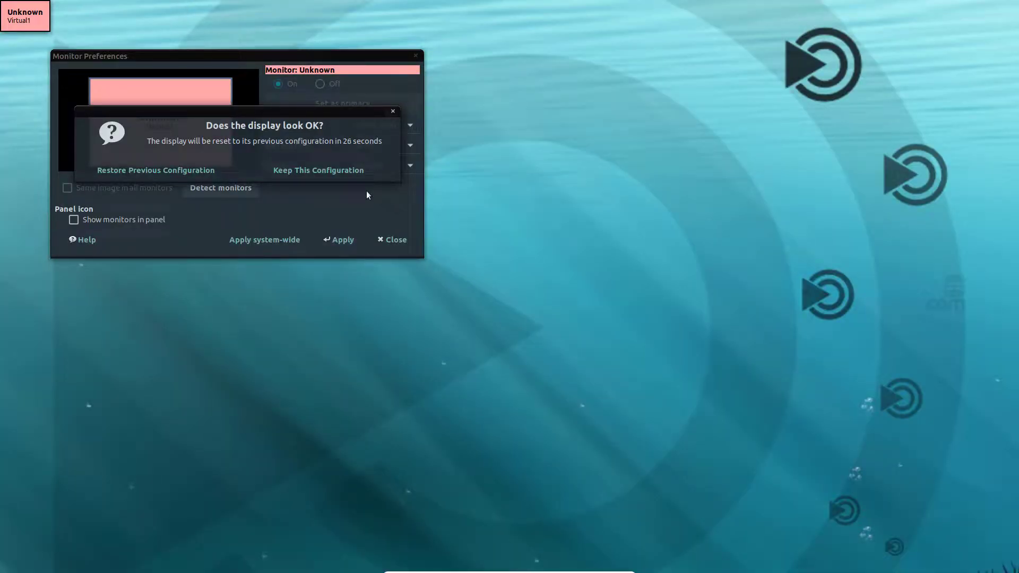
left_click(326, 176)
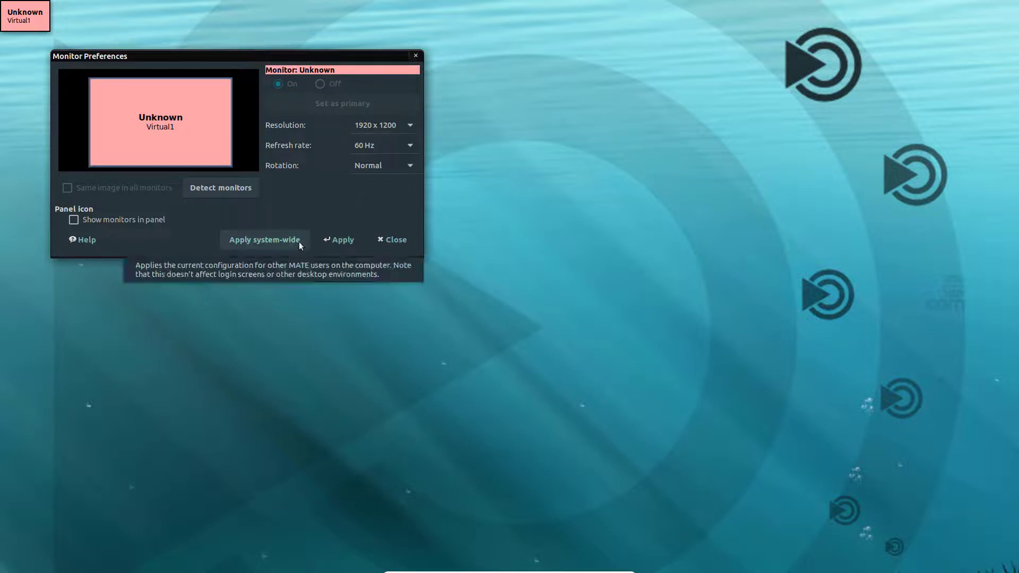
left_click(403, 125)
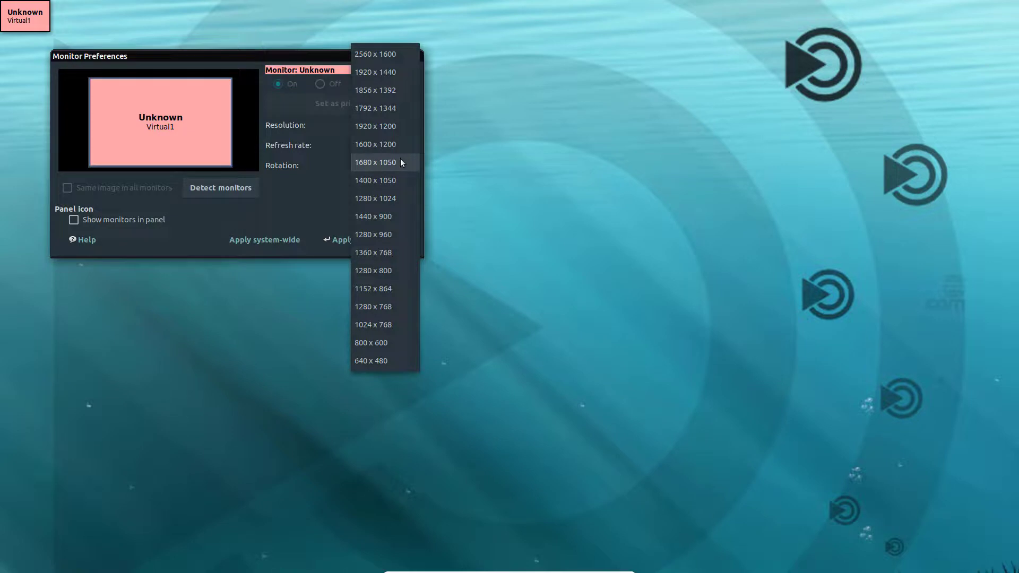
Apply and keep 1680 x 1050, then close Monitor Preferences
left_click(401, 160)
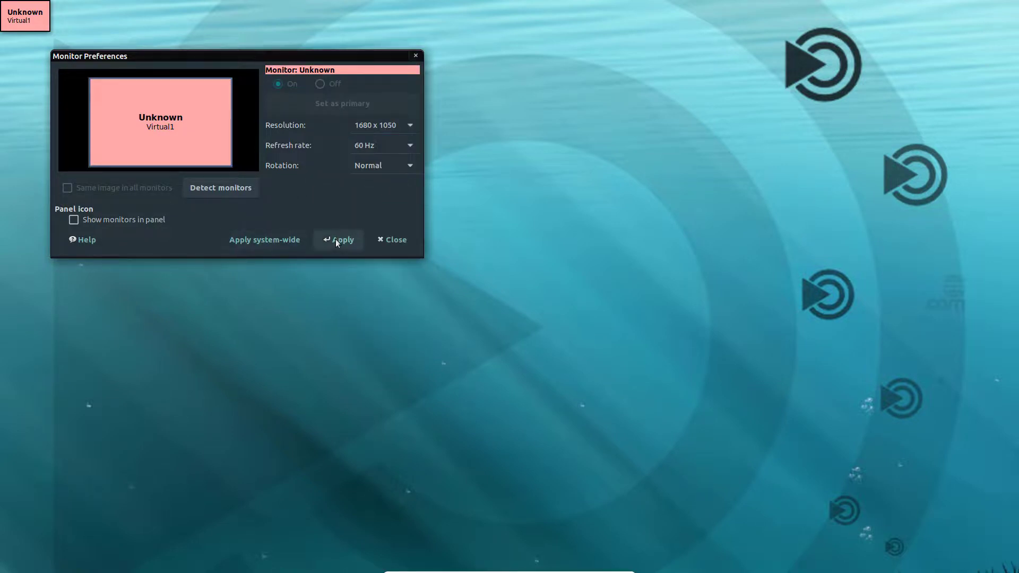
left_click(336, 239)
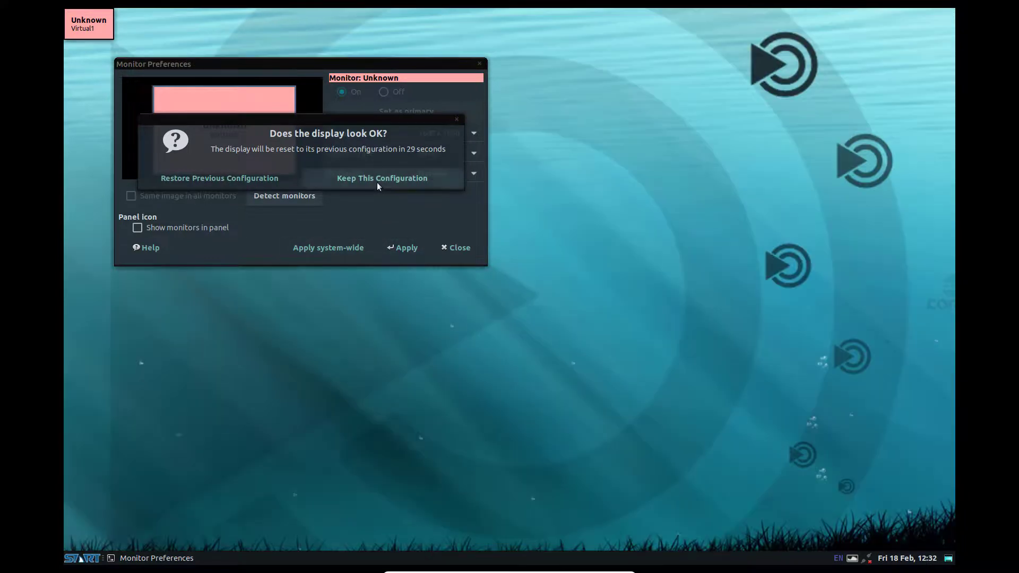
left_click(377, 181)
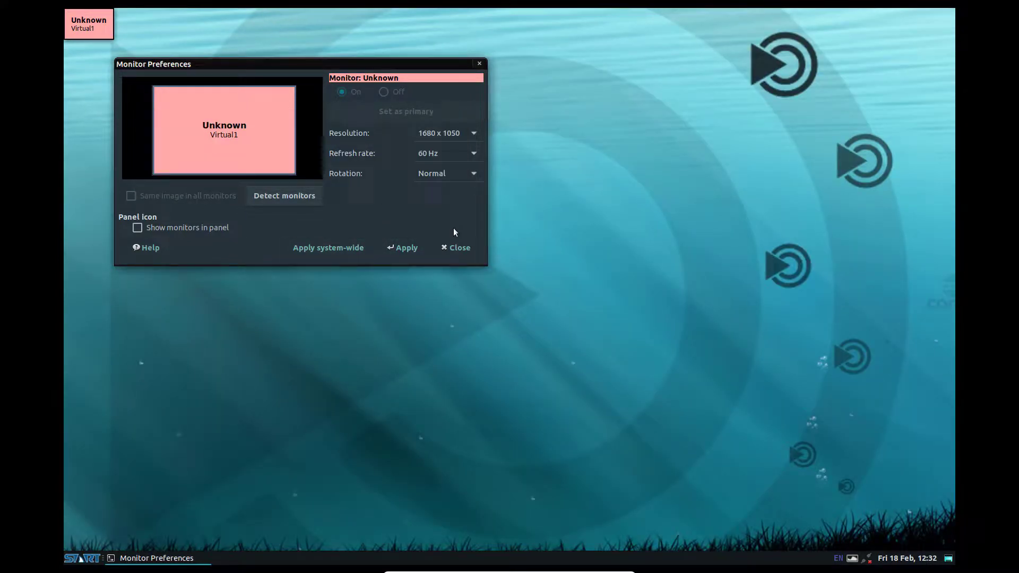
left_click(454, 244)
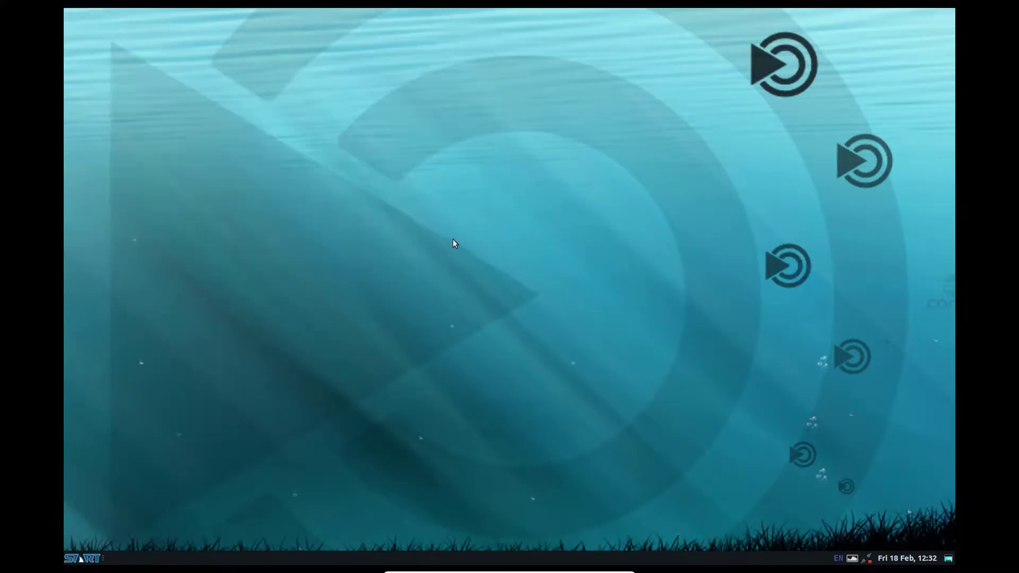
left_click(85, 560)
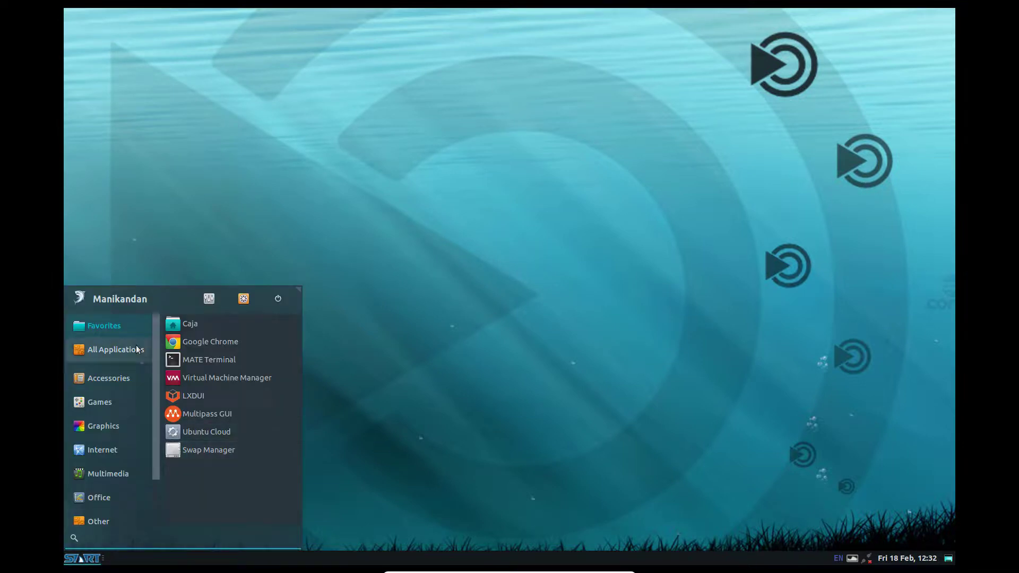
left_click(209, 300)
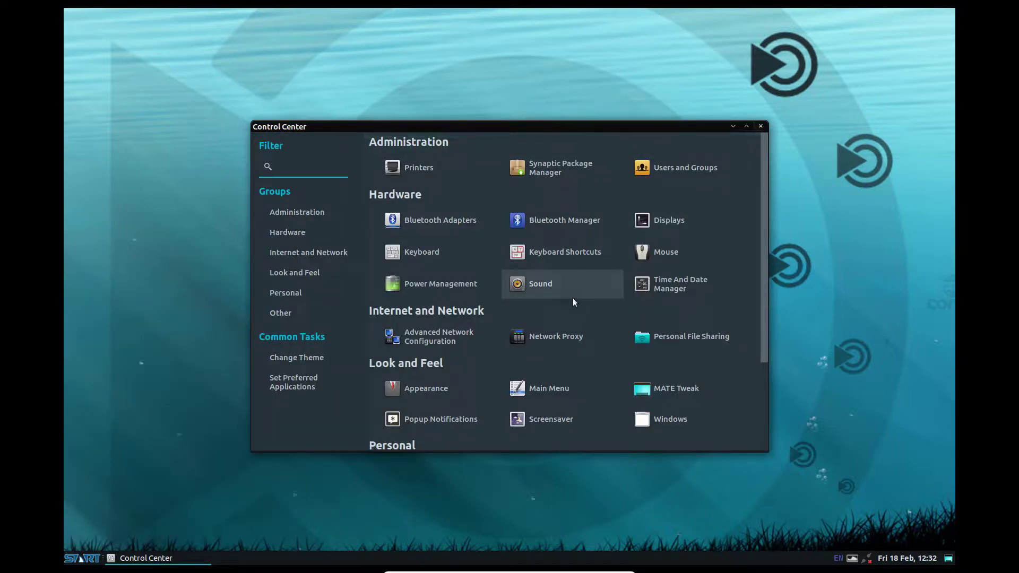
scroll(573, 301, "down", 3)
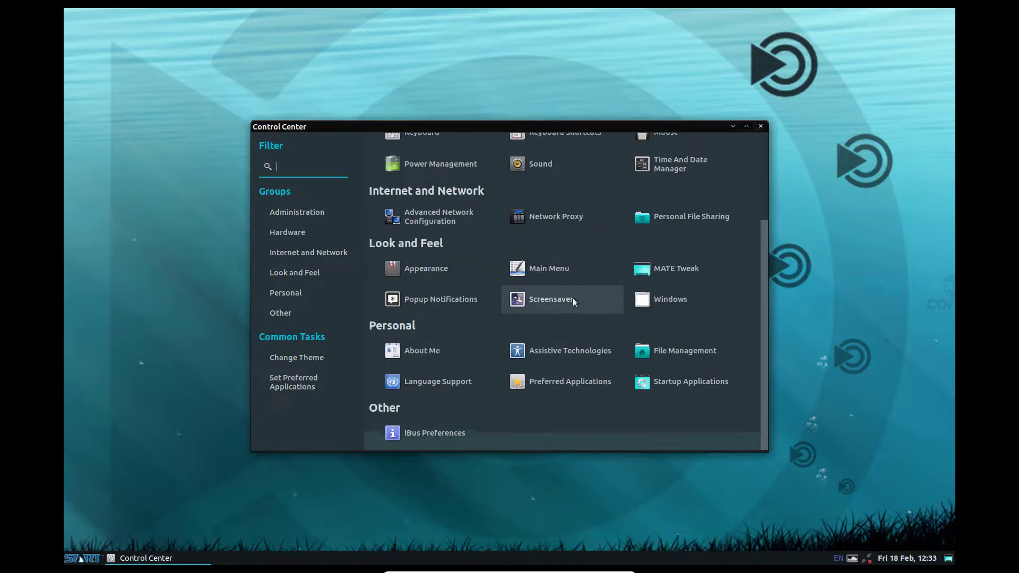
left_click(762, 126)
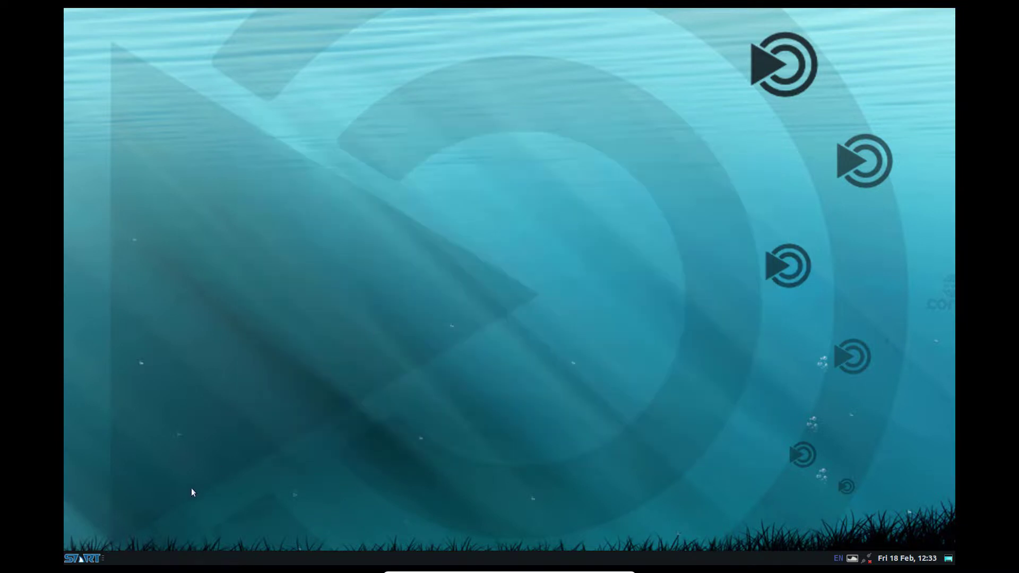
left_click(896, 562)
left_click(896, 564)
left_click(90, 559)
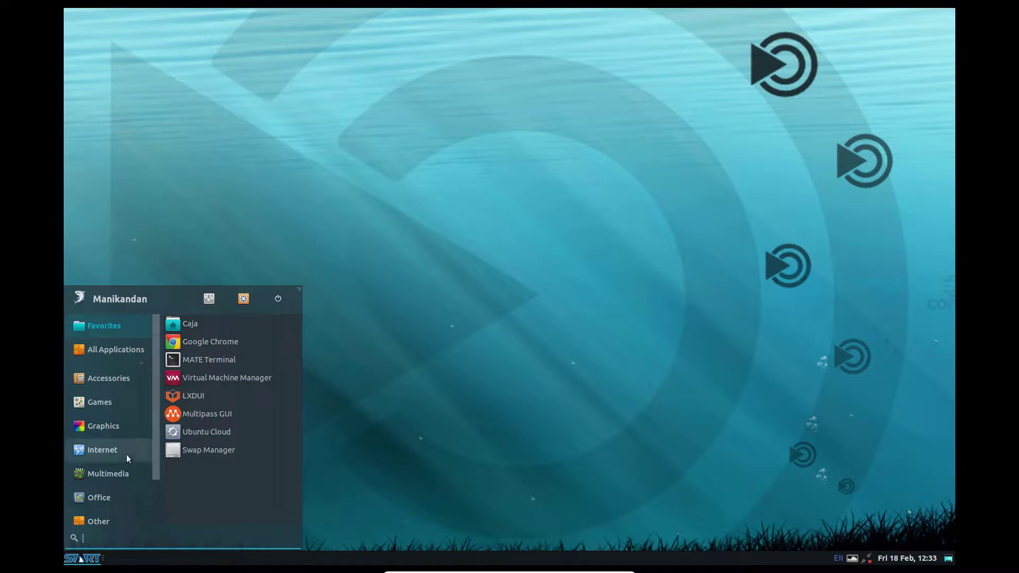
scroll(125, 398, "down", 1)
scroll(127, 404, "down", 1)
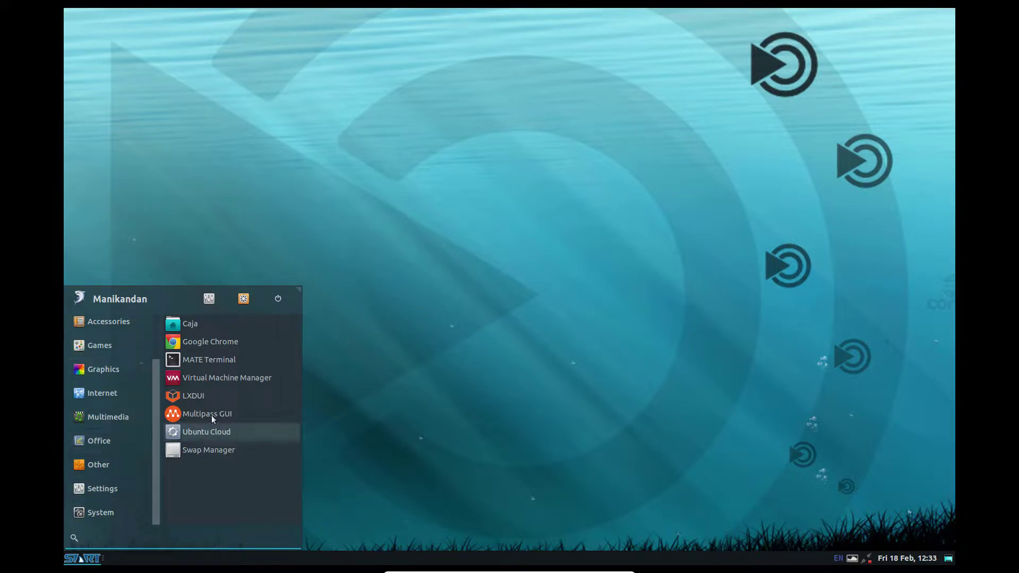
scroll(103, 380, "up", 2)
left_click(107, 351)
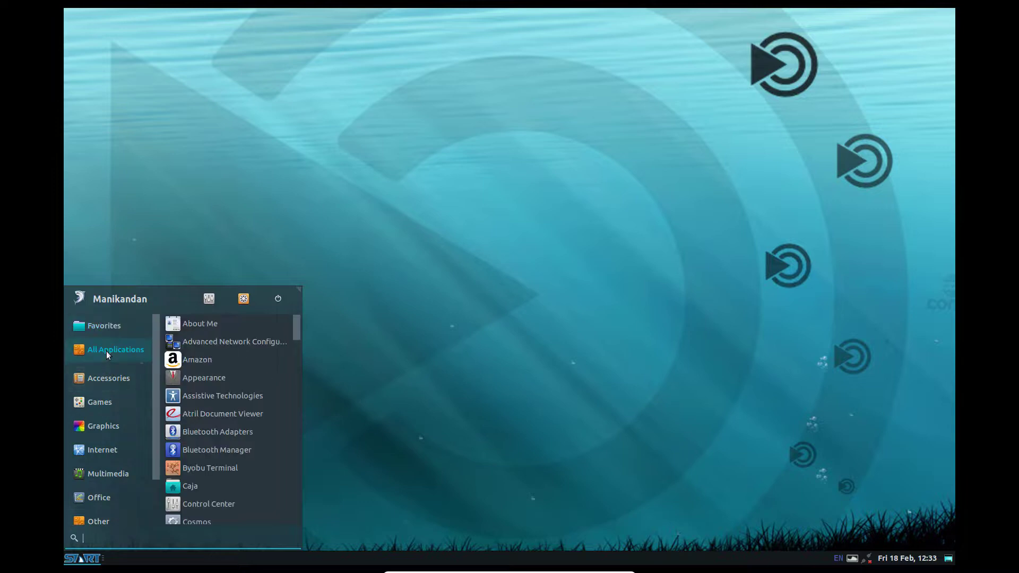
scroll(240, 338, "down", 4)
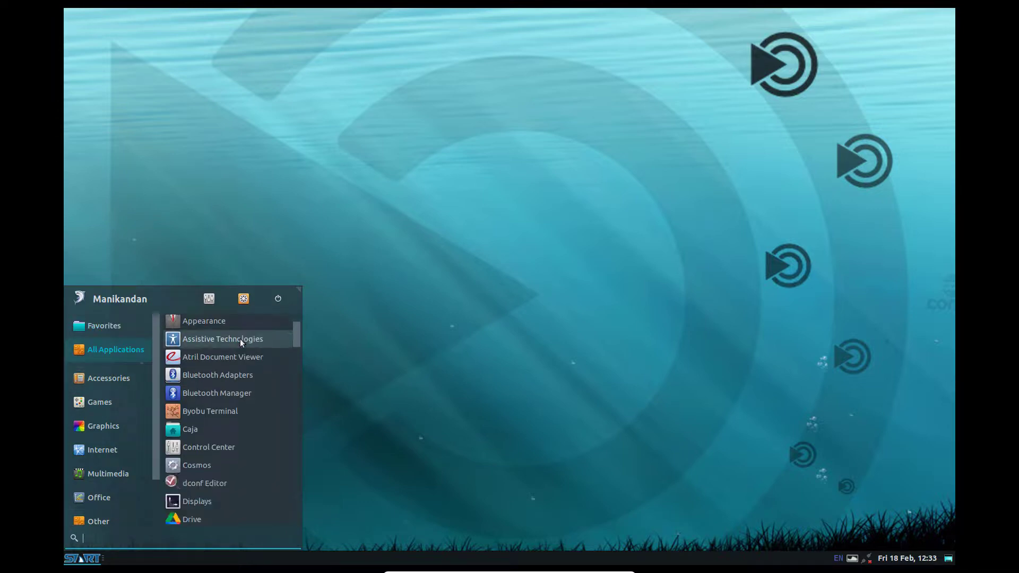
scroll(240, 339, "down", 7)
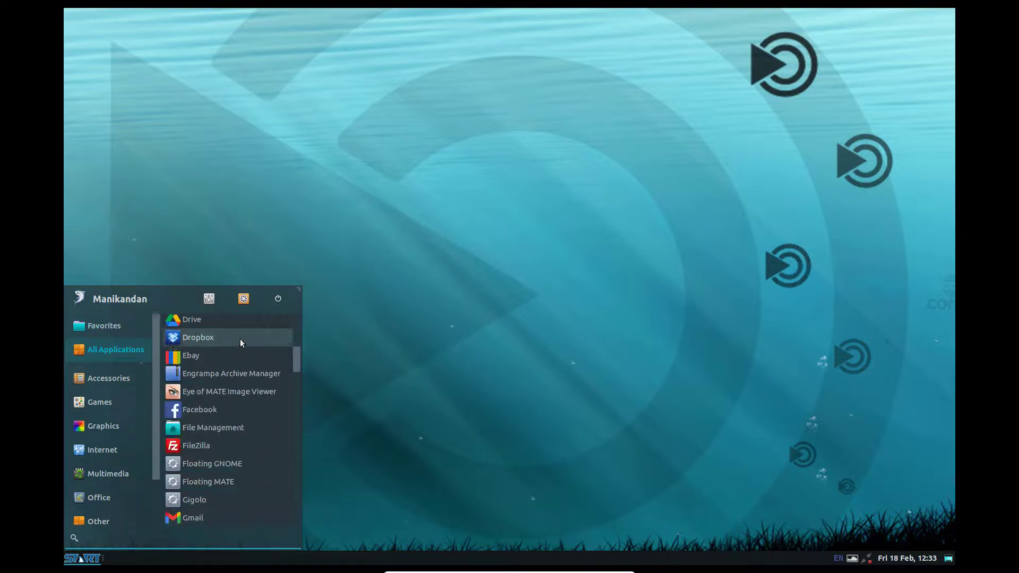
scroll(240, 343, "down", 1)
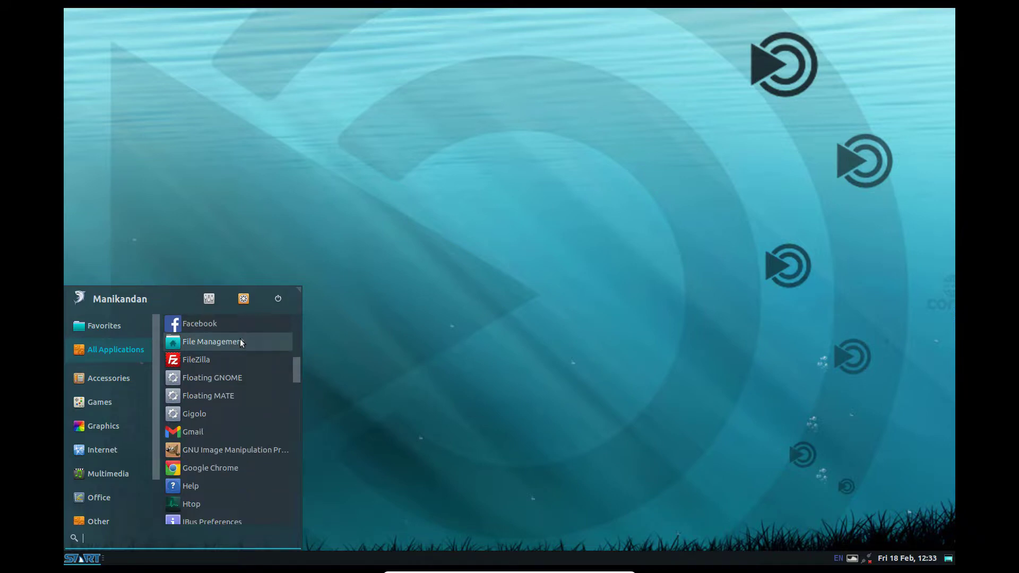
left_click(241, 343)
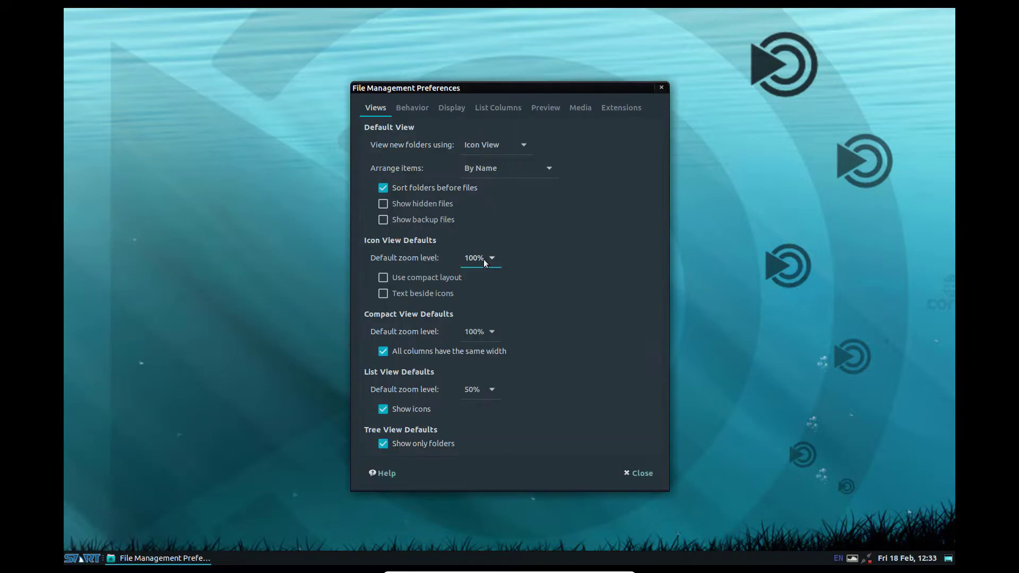
left_click(661, 88)
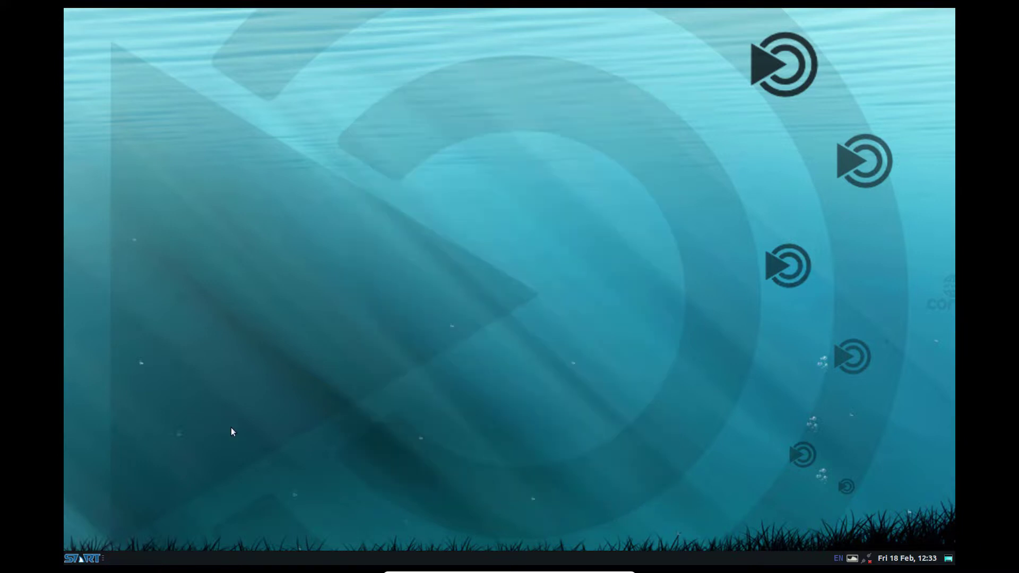
Scroll through All Applications in the START menu, then launch MATE Terminal
left_click(86, 557)
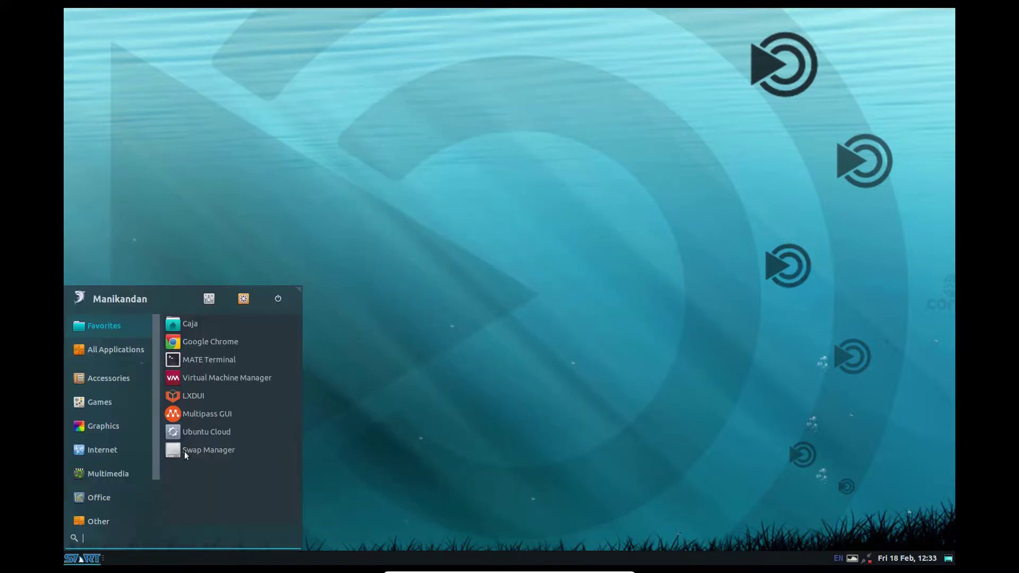
left_click(125, 346)
scroll(244, 416, "down", 4)
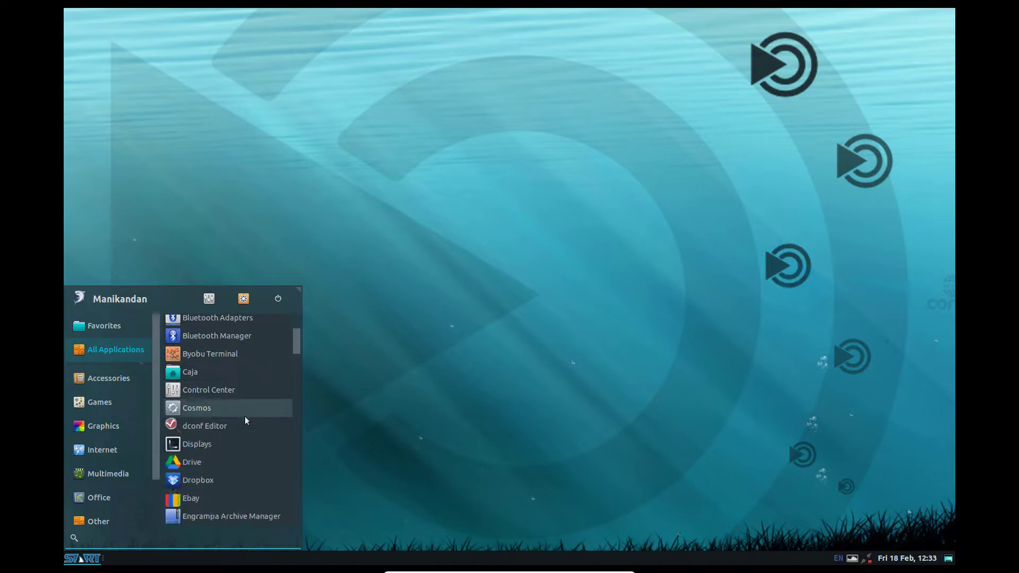
scroll(244, 416, "down", 2)
scroll(244, 416, "down", 3)
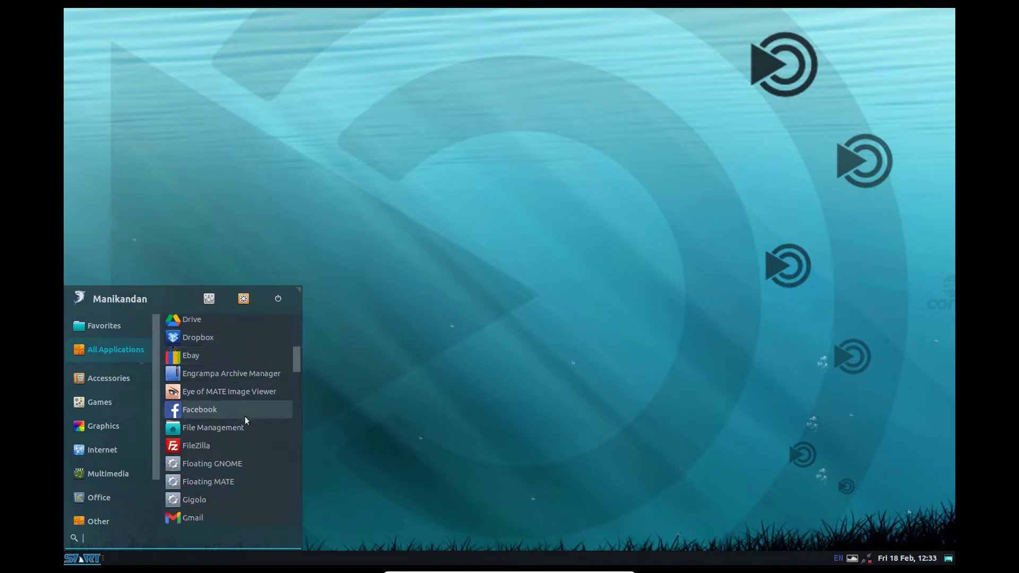
scroll(244, 416, "down", 2)
scroll(245, 416, "down", 1)
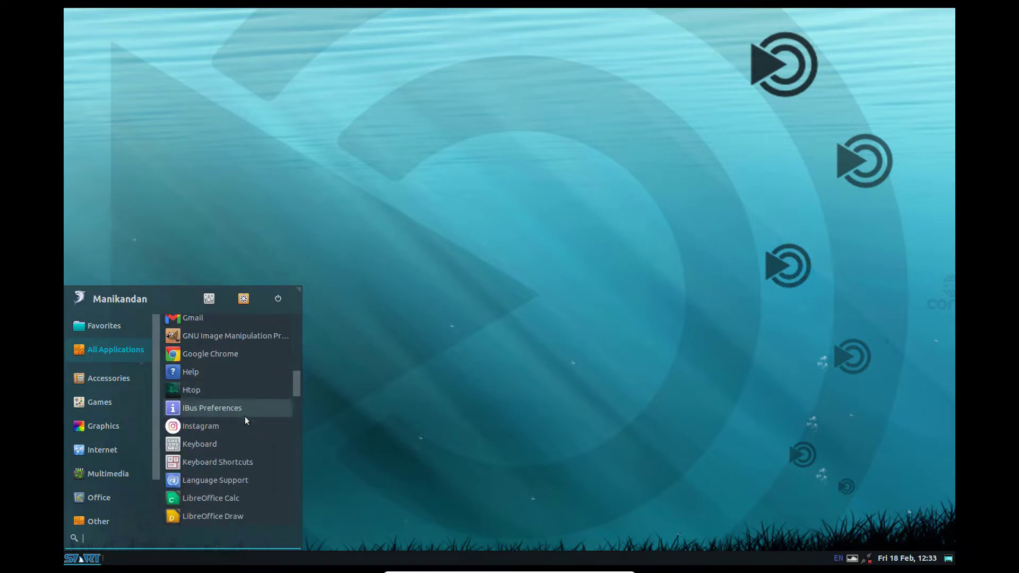
scroll(244, 416, "down", 1)
scroll(244, 417, "down", 3)
scroll(244, 416, "down", 2)
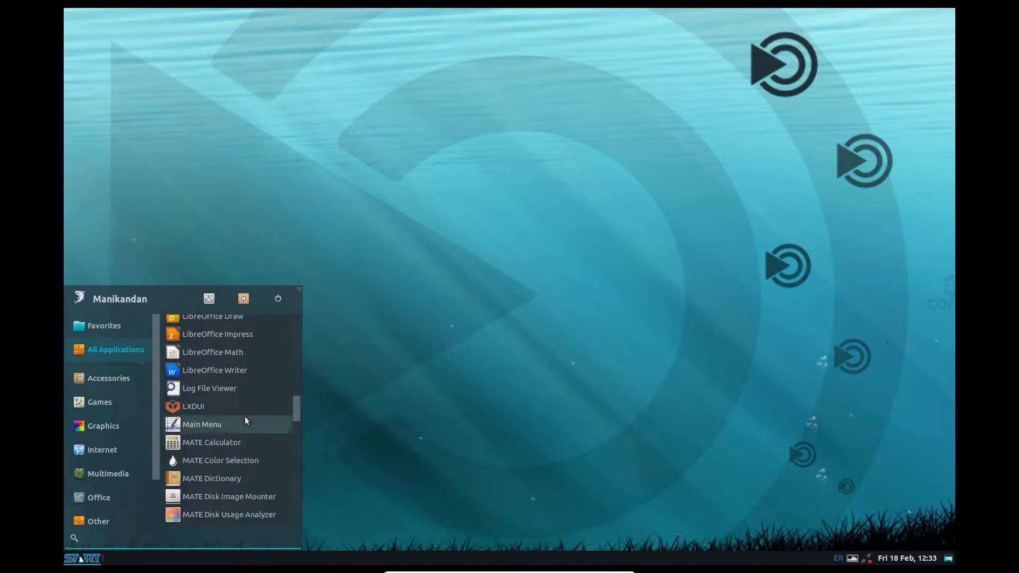
scroll(244, 416, "down", 5)
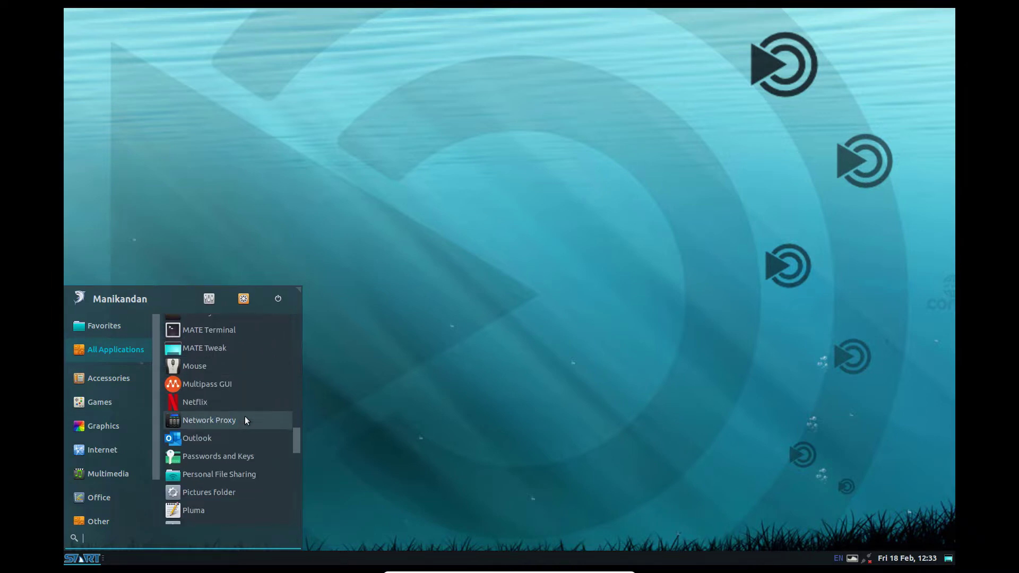
scroll(244, 416, "down", 6)
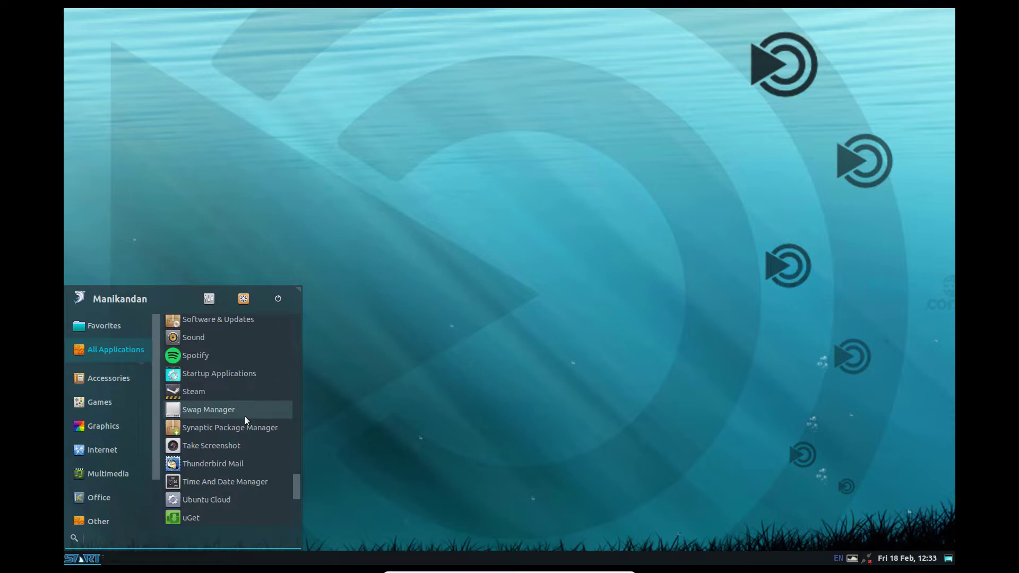
scroll(244, 416, "down", 7)
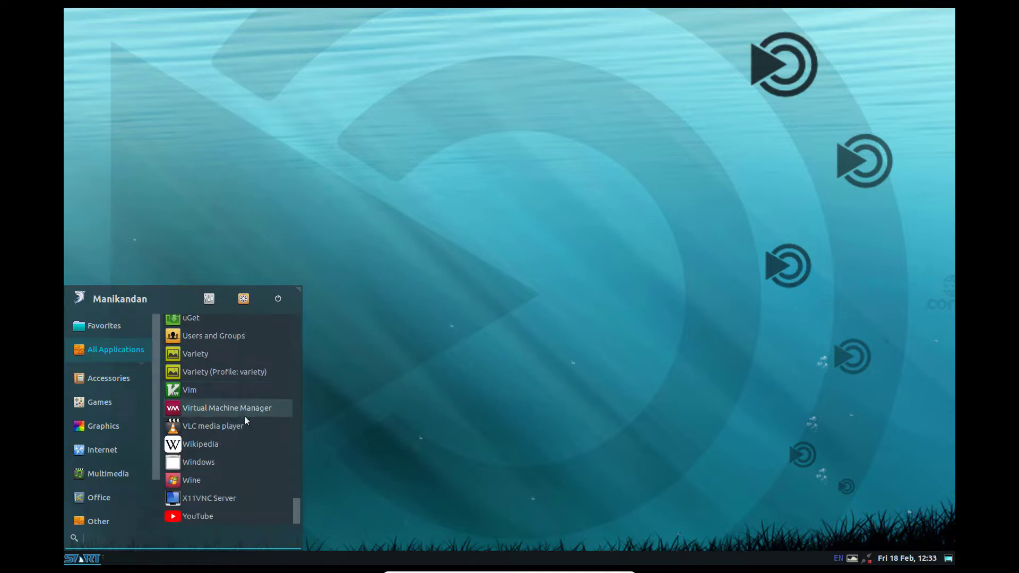
scroll(244, 417, "down", 1)
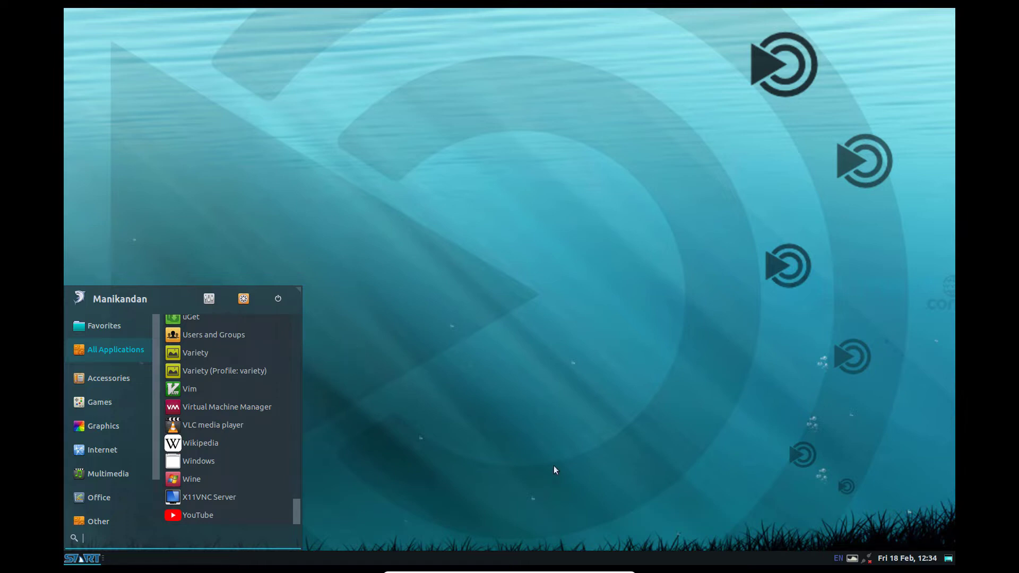
scroll(256, 458, "up", 10)
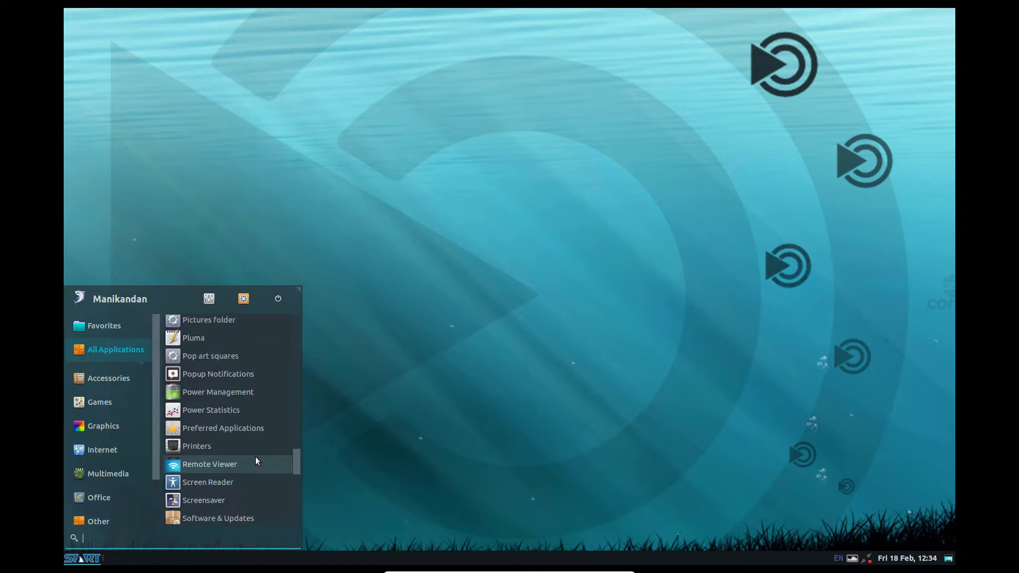
scroll(256, 456, "up", 8)
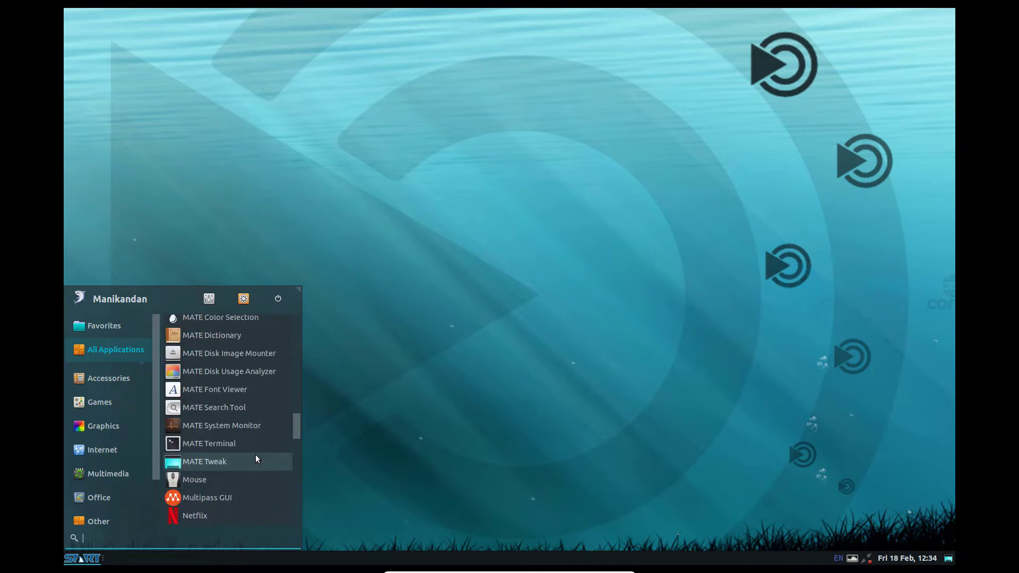
left_click(255, 445)
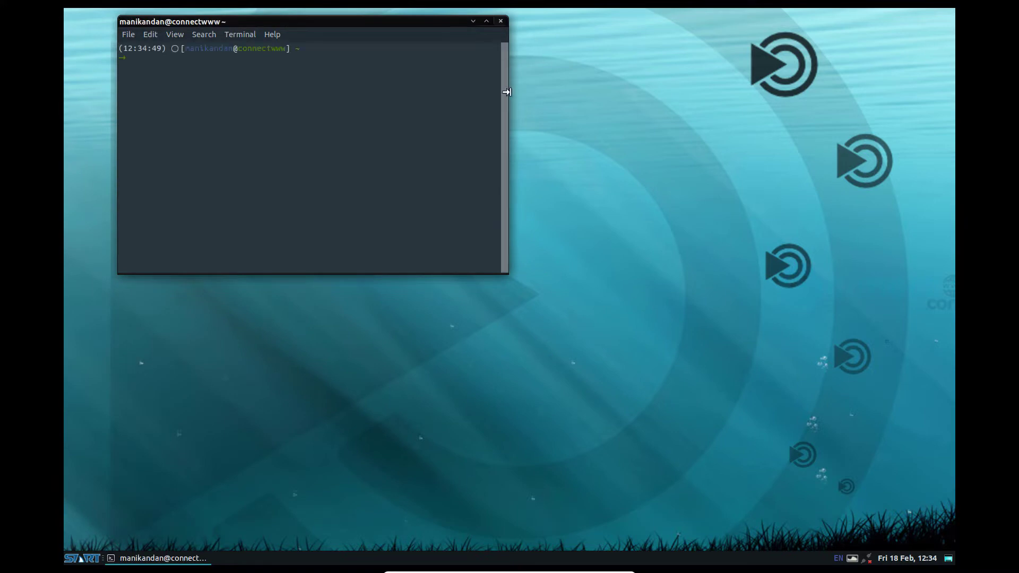
Close MATE Terminal and shut down SharkLinux from the START menu's power button
left_click(500, 22)
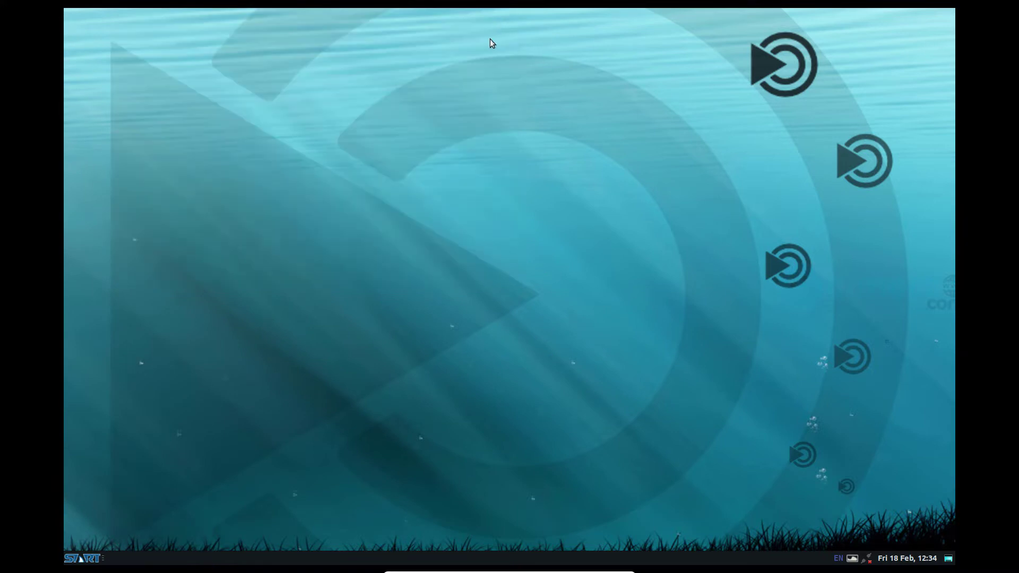
left_click(93, 559)
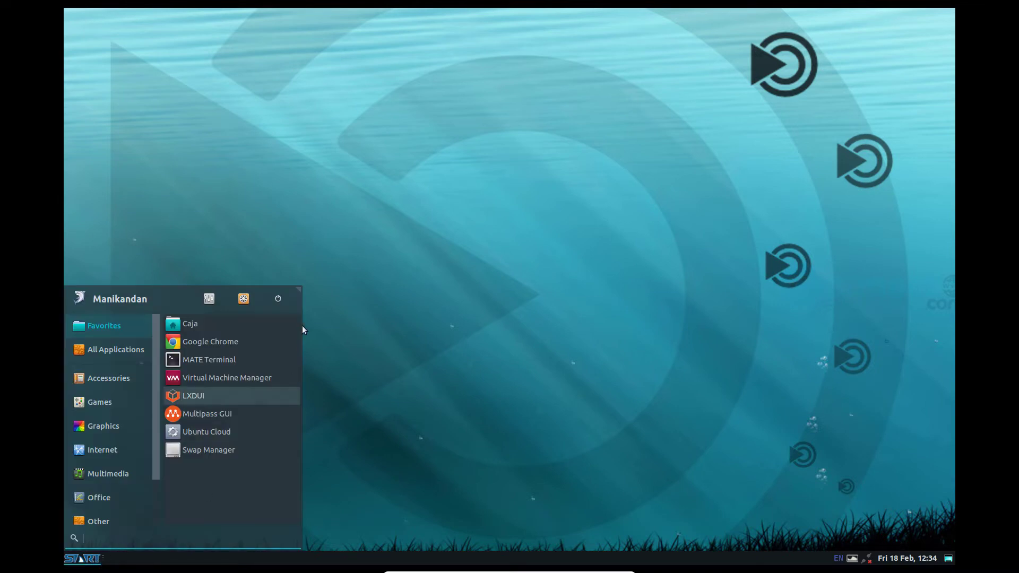
left_click(278, 298)
left_click(594, 311)
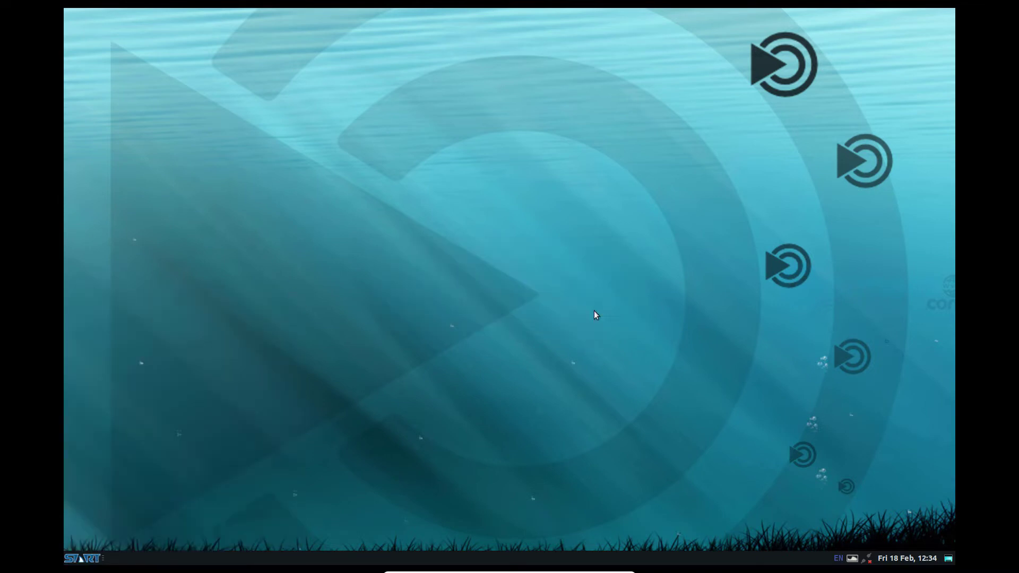